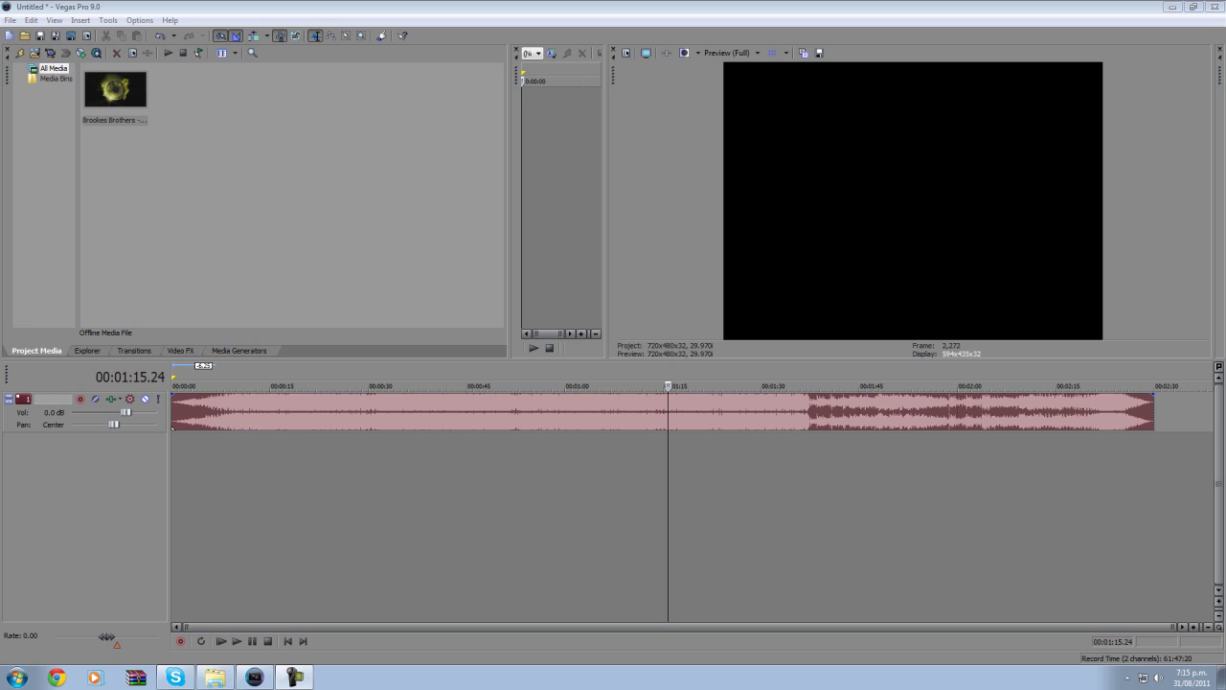
- Extend the fade-in of the audio event to about 50 seconds and play it from 00:00:03.12
mouse_move(173, 394)
left_mouse_down()
mouse_move(368, 407)
mouse_move(172, 384)
left_mouse_up()
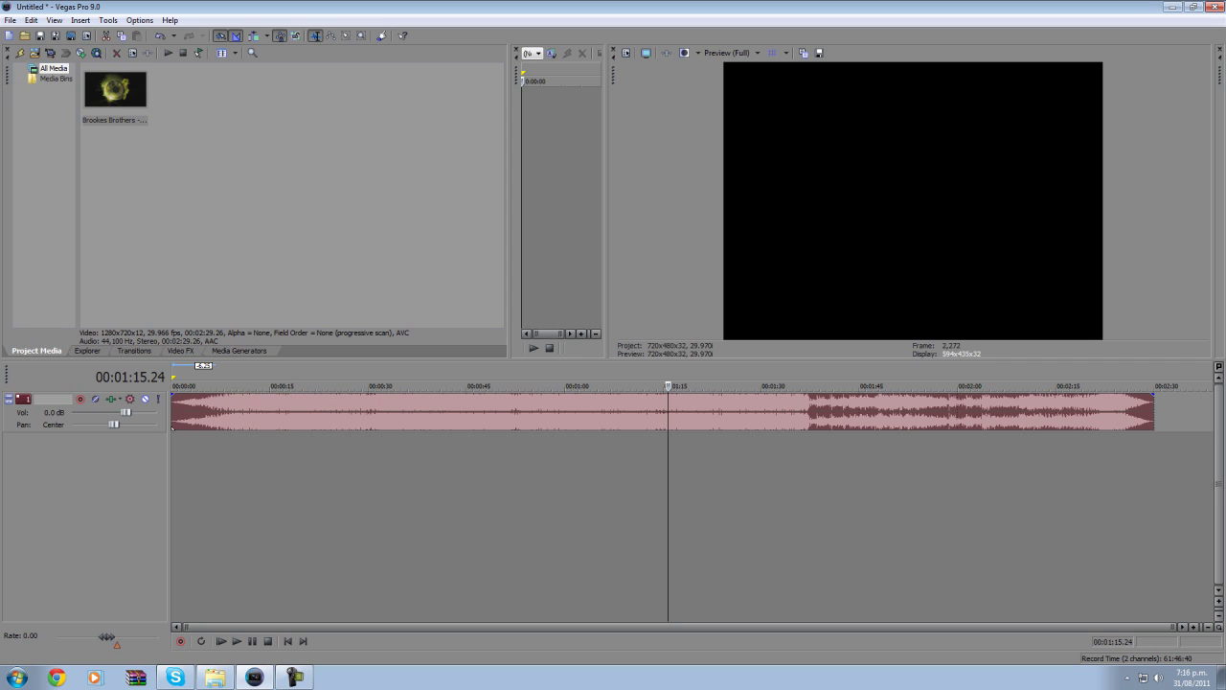
left_click_drag(172, 394, 501, 394)
left_click(238, 479)
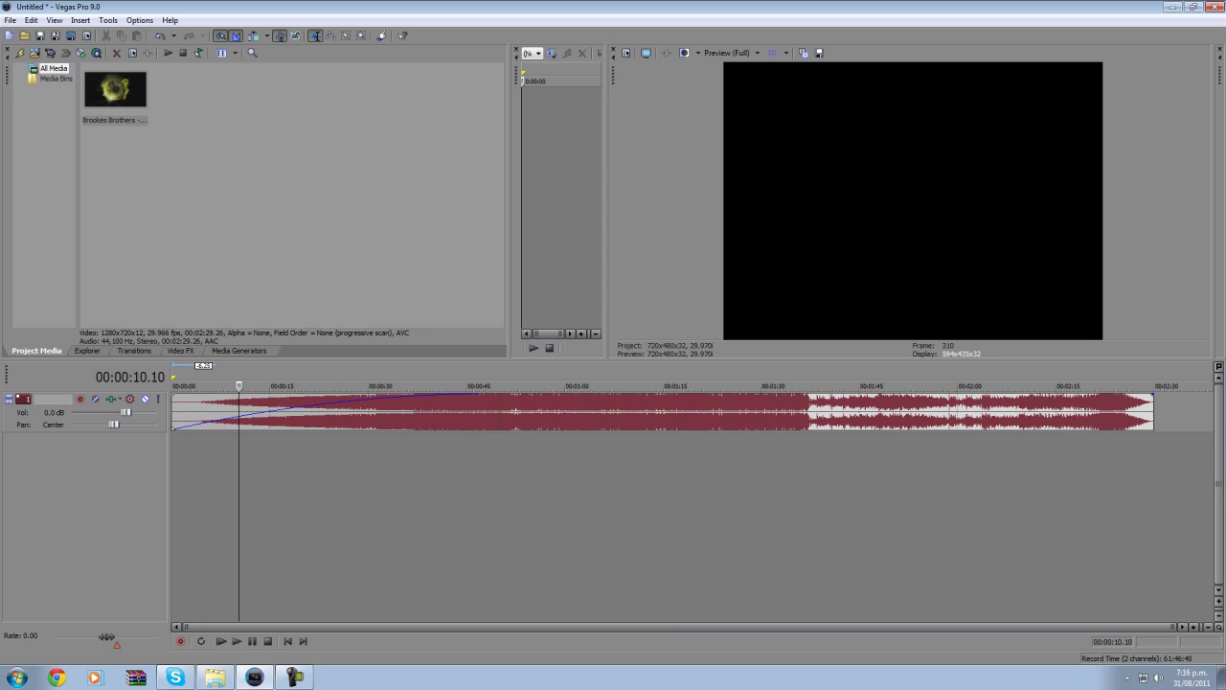
left_click(216, 479)
left_click(194, 479)
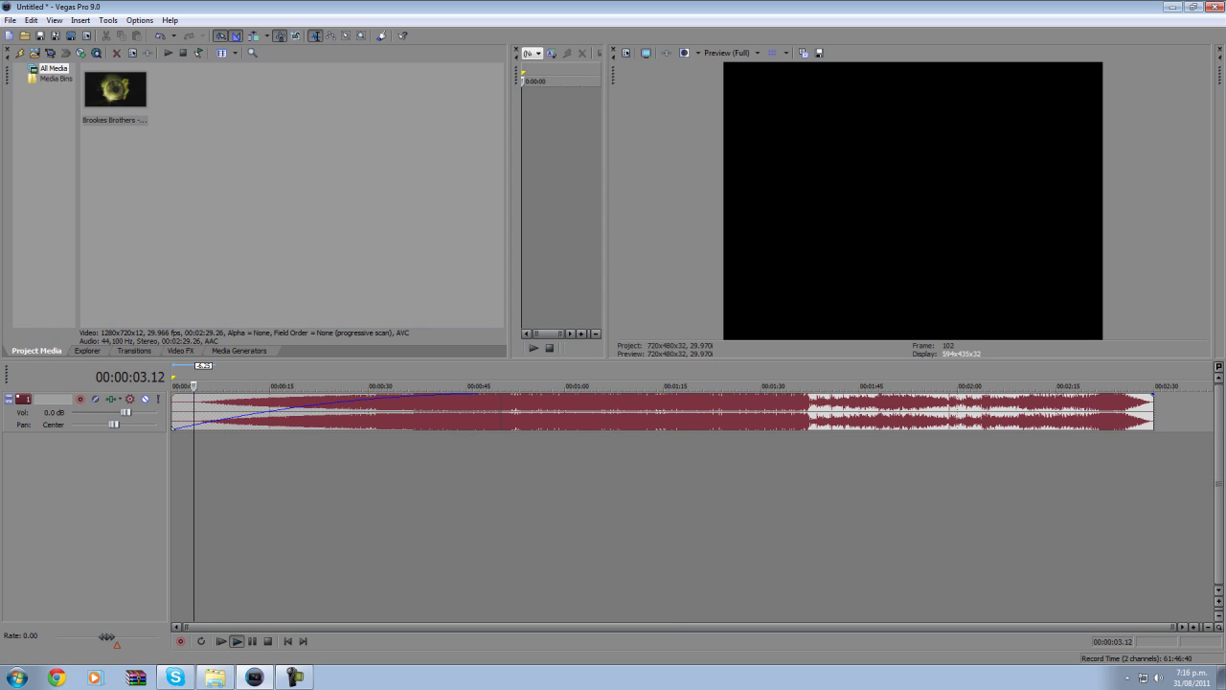
left_click(236, 641)
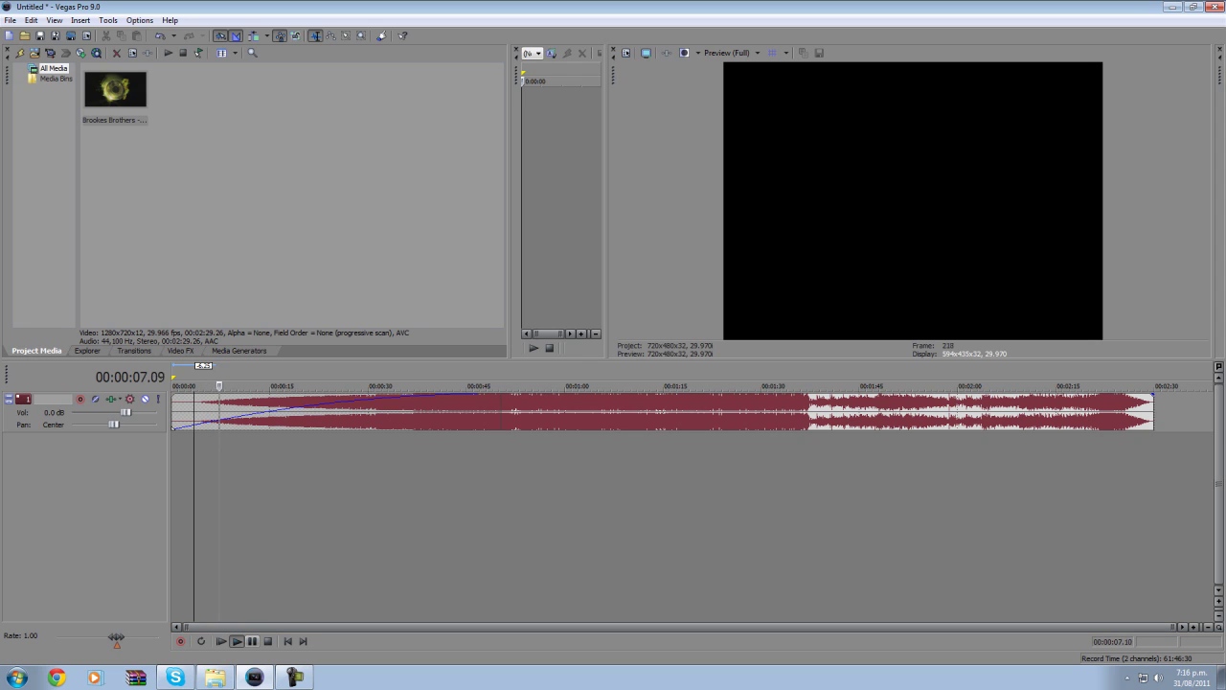
left_click(252, 641)
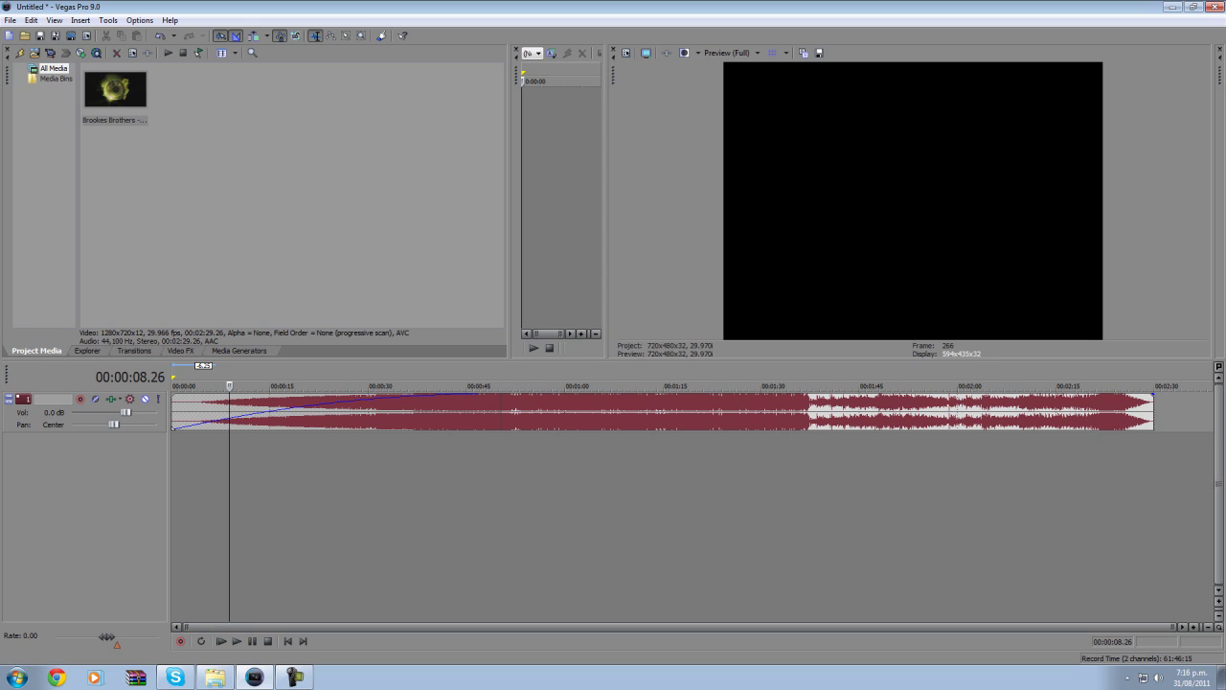
- Remove the long fade-in from the start of the audio event
left_click_drag(501, 394, 171, 395)
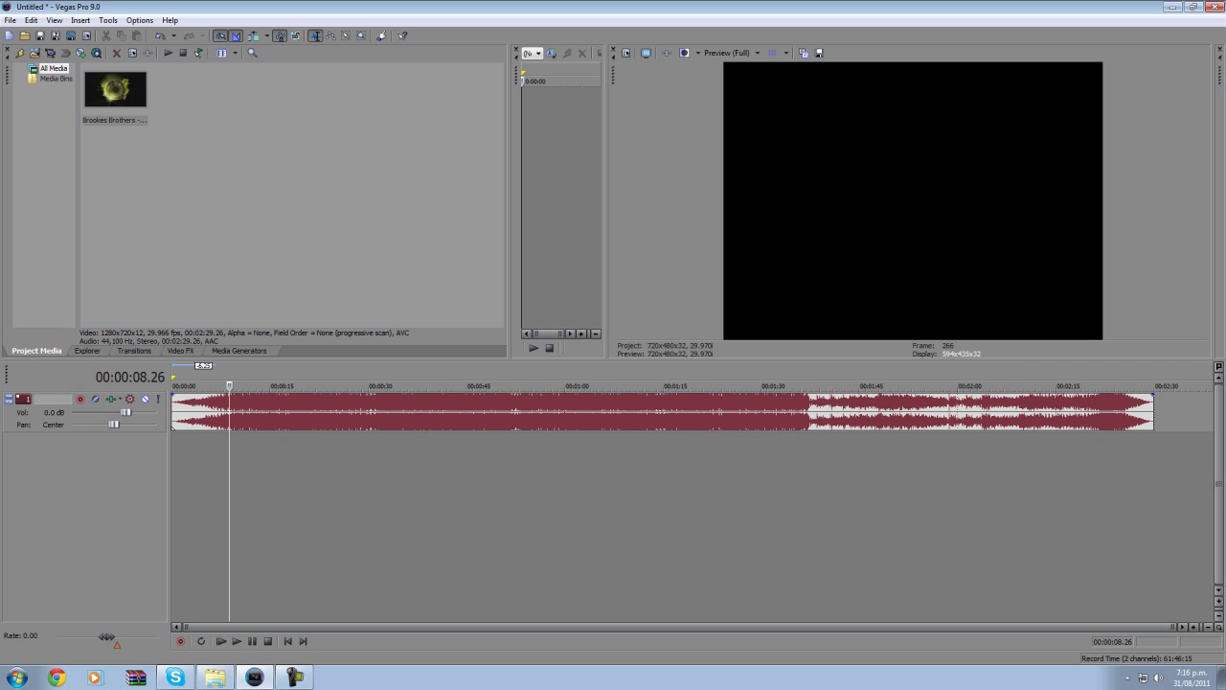
mouse_move(292, 393)
left_mouse_down()
mouse_move(292, 425)
mouse_move(292, 394)
left_mouse_up()
- Show the automation controls on the audio track, add a pan envelope, and play the start briefly
left_click(39, 412)
left_click(130, 398)
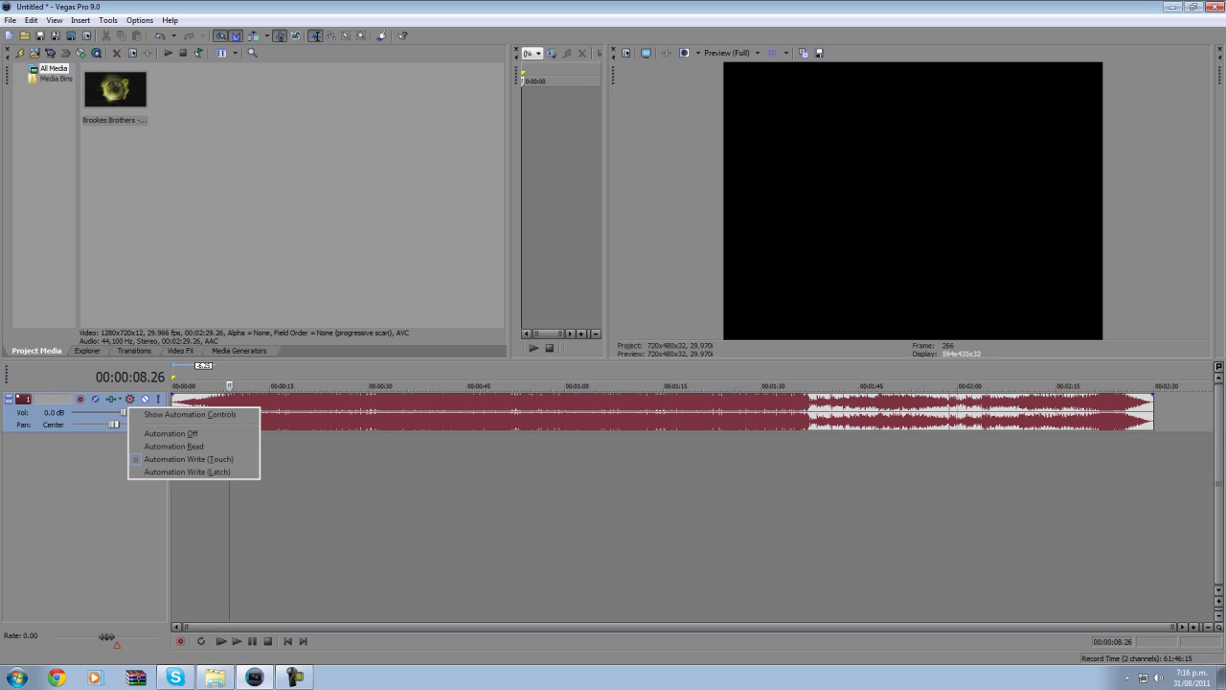
left_click(190, 414)
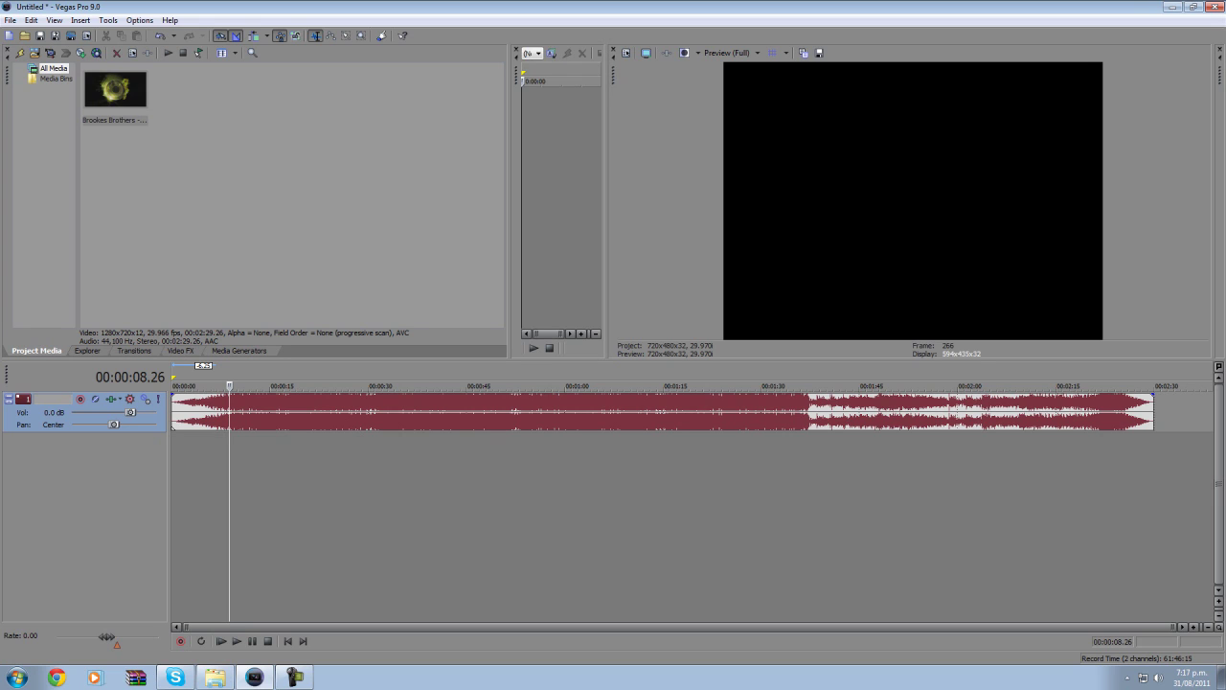
key("p")
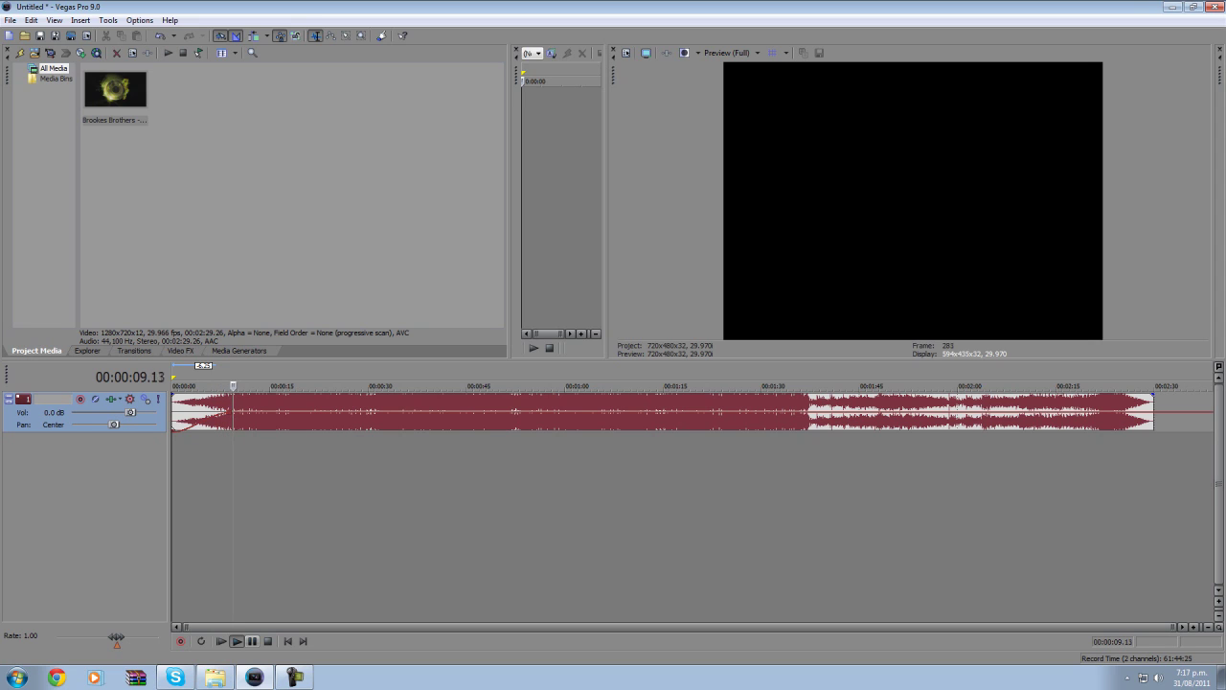
key("Return")
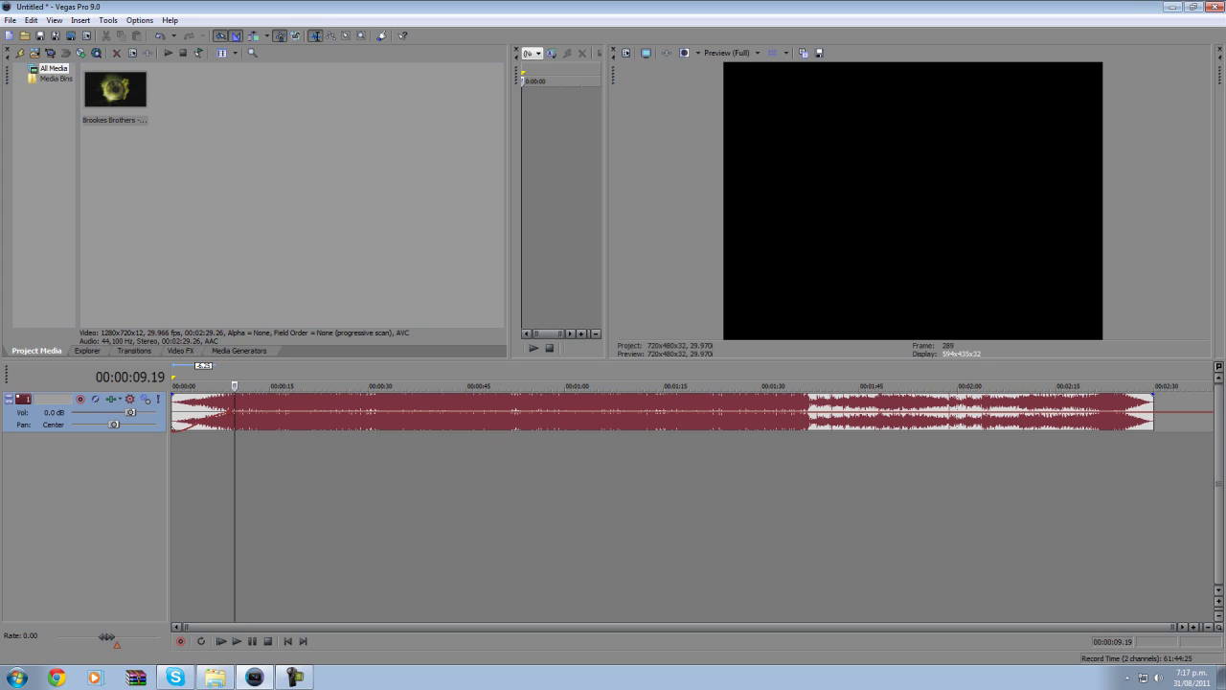
- Automate the track's pan to 94% left from 00:00:11.21 and to 61% right at 00:00:30.06
left_click(248, 411)
left_click_drag(114, 425, 72, 425)
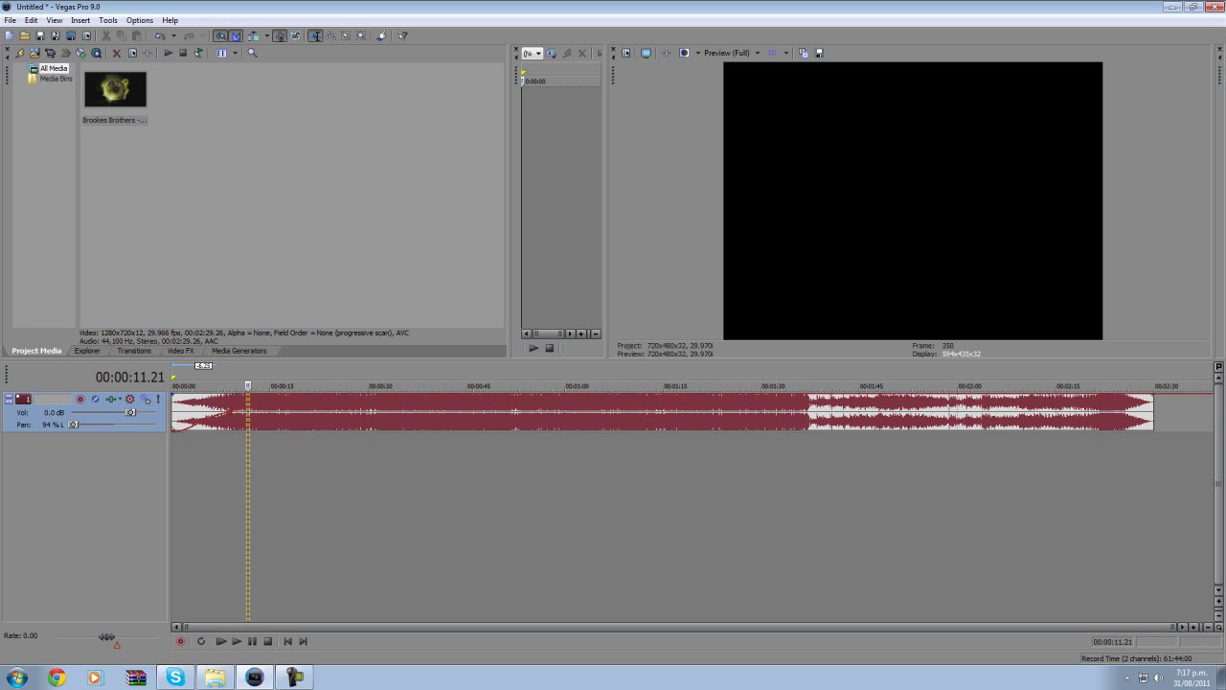
left_click(290, 412)
mouse_move(72, 424)
left_mouse_down()
mouse_move(150, 424)
mouse_move(74, 424)
left_mouse_up()
left_click(346, 412)
left_click_drag(347, 393, 347, 391)
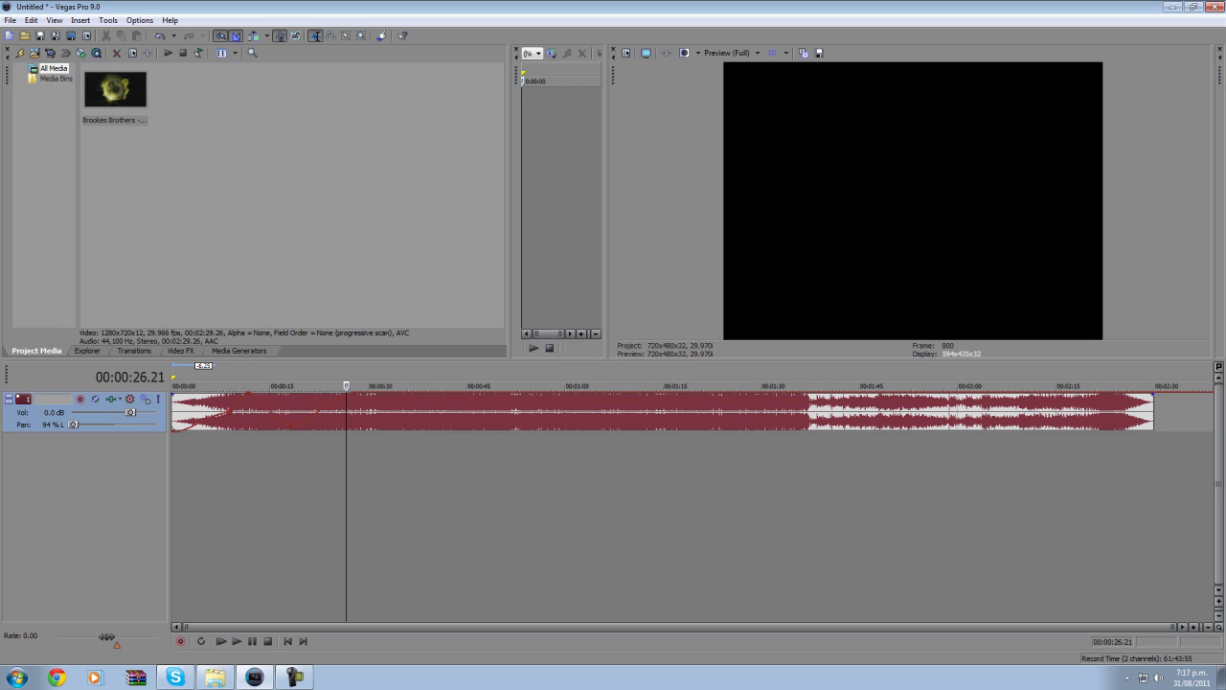
left_click(368, 412)
left_click_drag(73, 425, 142, 424)
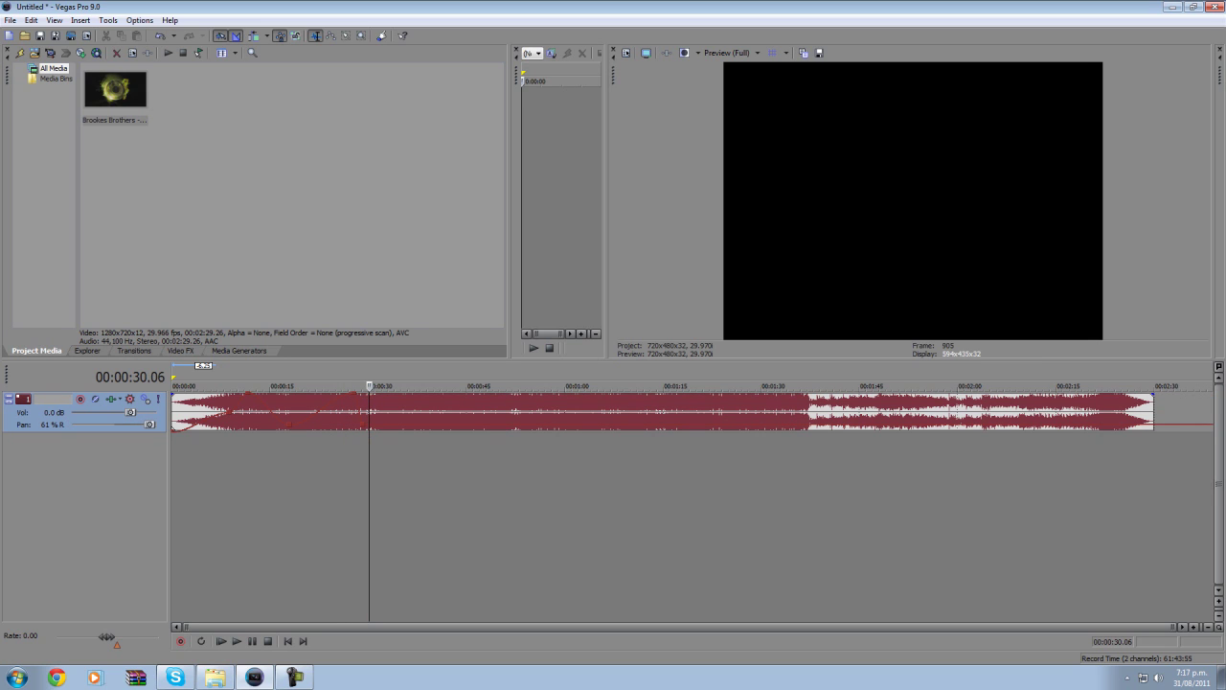
- Play the pan automation from about 8 seconds and set the pan to 6% left at 00:00:16.28
left_click(227, 412)
key("space")
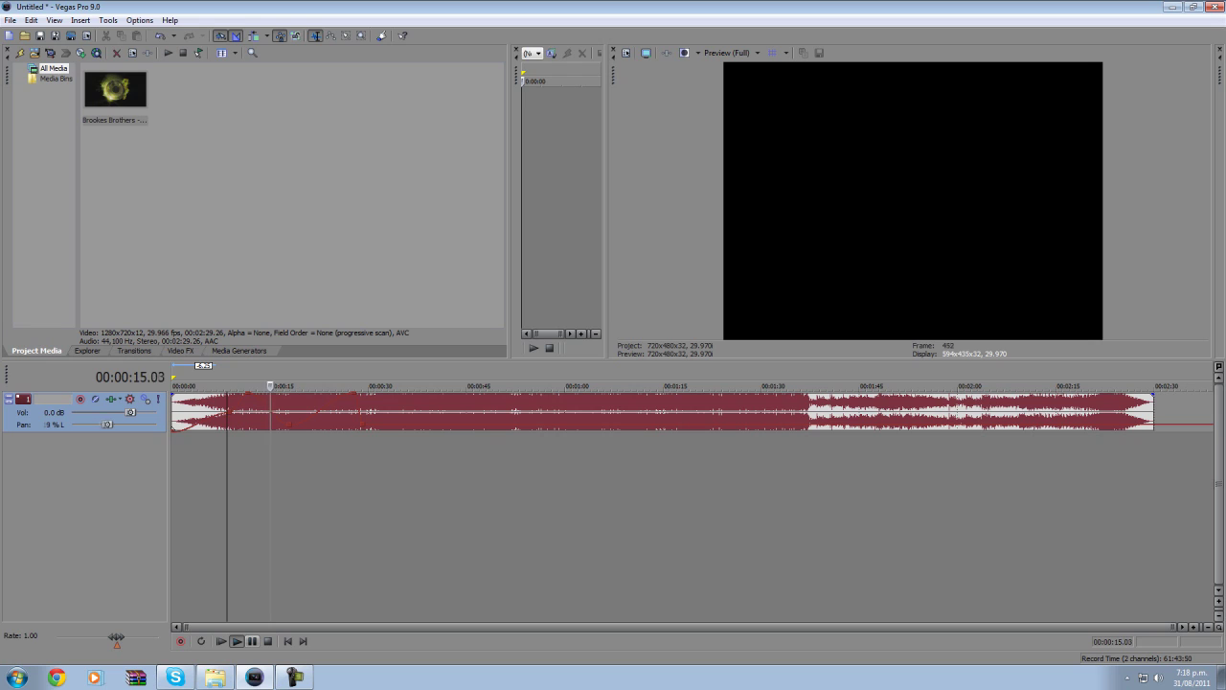
key("Return")
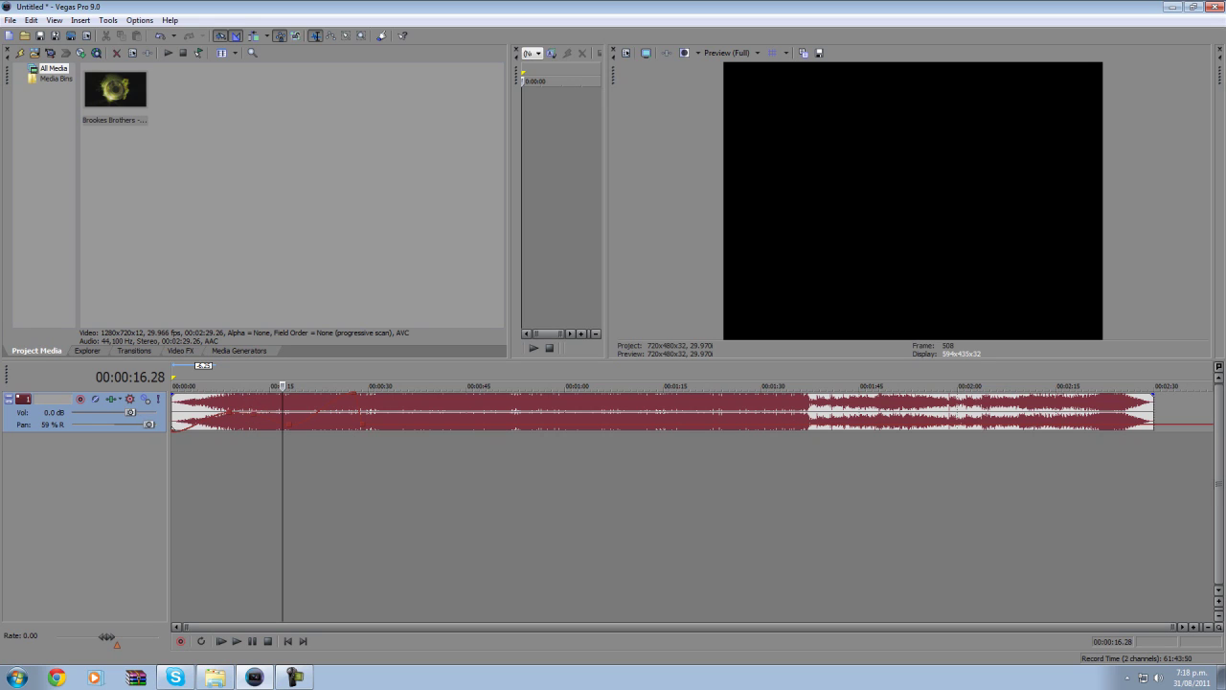
left_click_drag(147, 425, 109, 424)
- Add a volume envelope and shape it with dips near 44 and 52 seconds and peaks near 48 and 56 seconds
key("v")
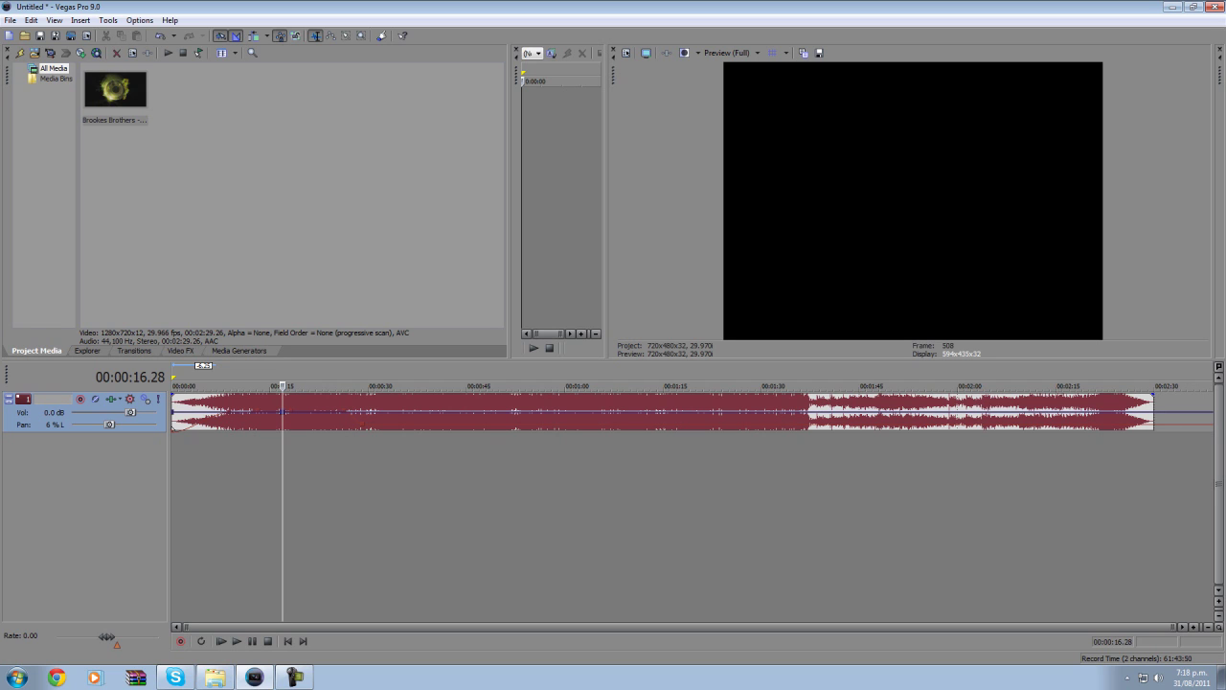
mouse_move(282, 411)
left_mouse_down()
mouse_move(286, 431)
mouse_move(269, 393)
mouse_move(299, 430)
mouse_move(299, 395)
mouse_move(299, 429)
mouse_move(299, 410)
left_mouse_up()
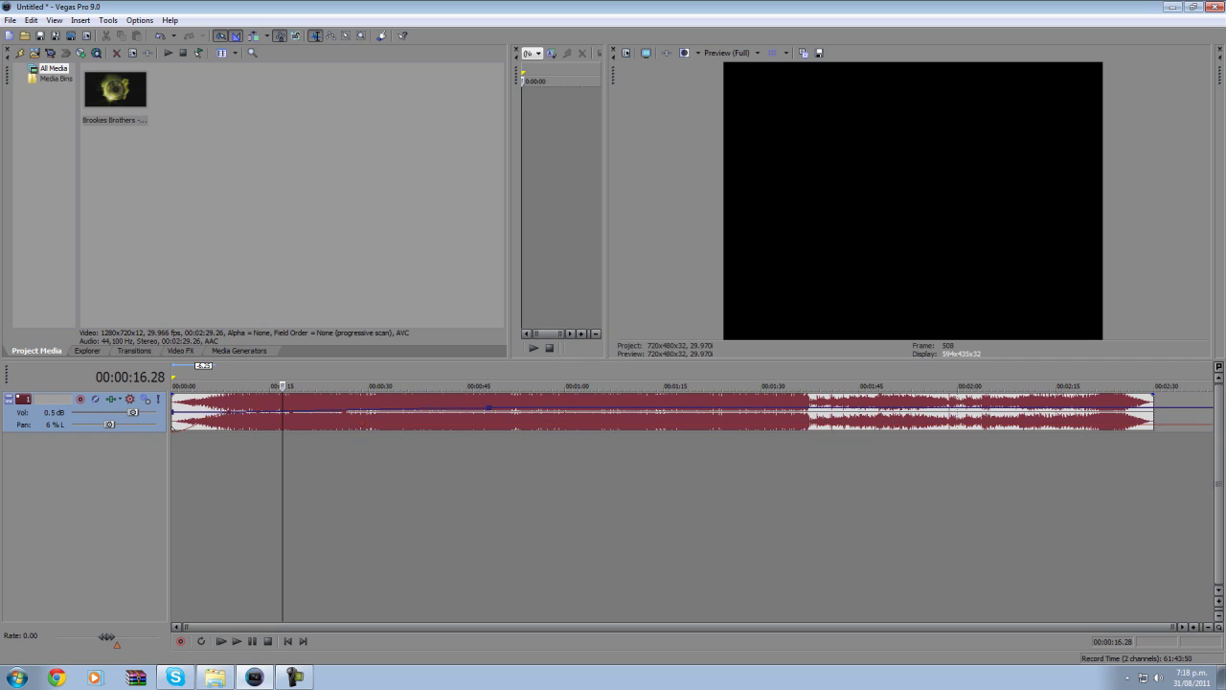
double_click(526, 407)
left_click_drag(526, 408, 464, 423)
double_click(463, 408)
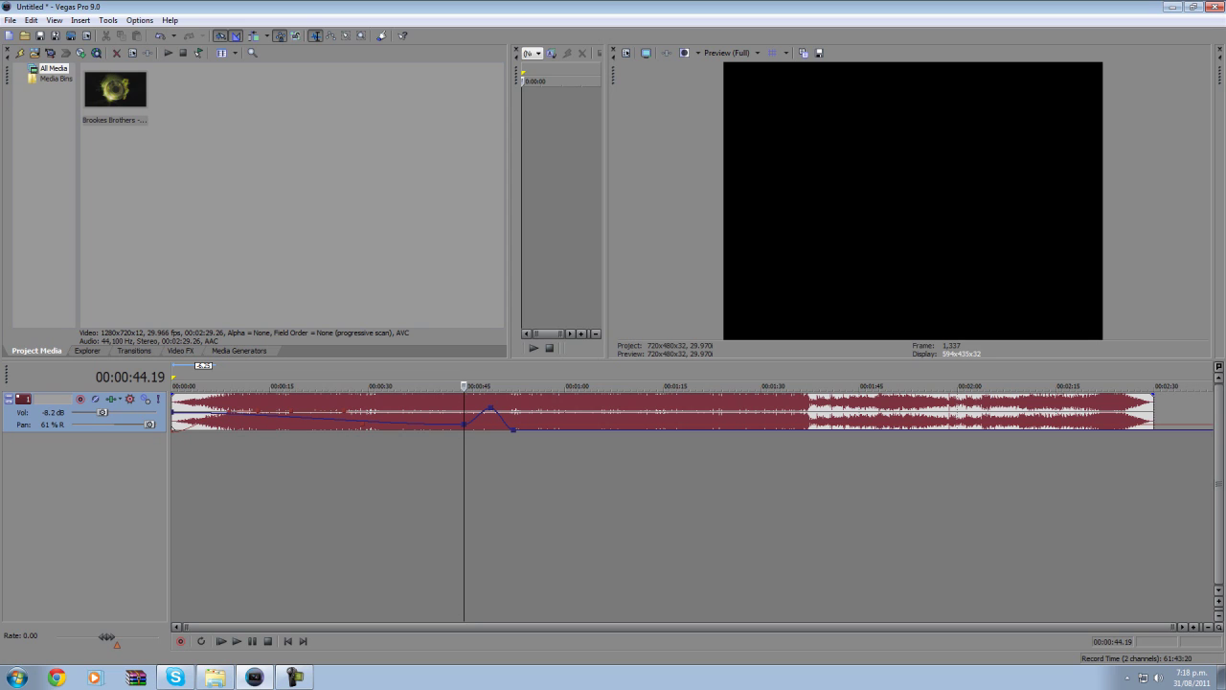
left_click(539, 429)
left_click_drag(538, 429, 539, 405)
- Play the audio from 00:00:46.08 to hear the volume envelope changes
left_click(475, 412)
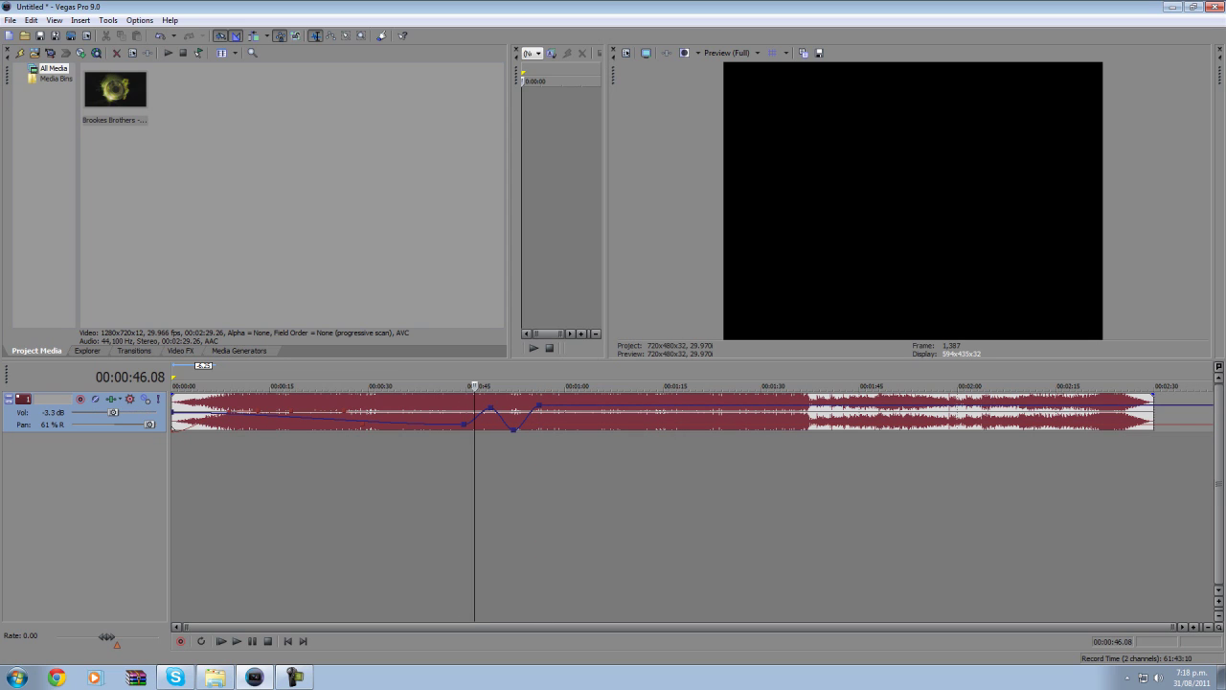
key("space")
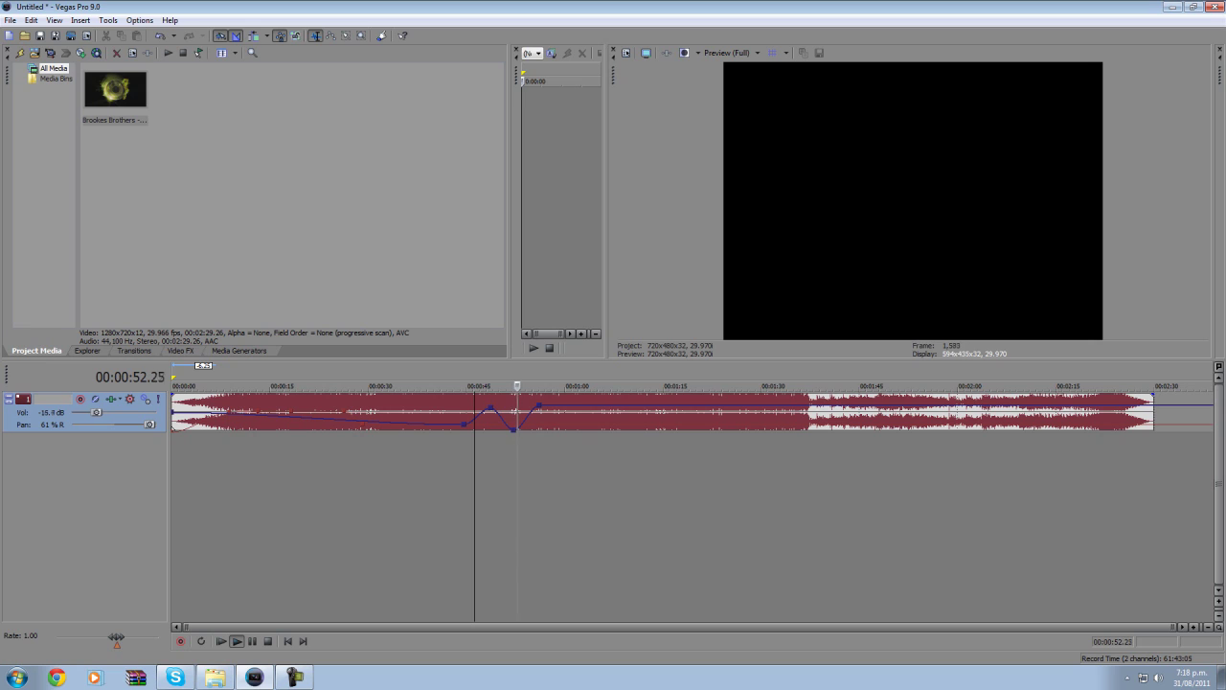
key("Return")
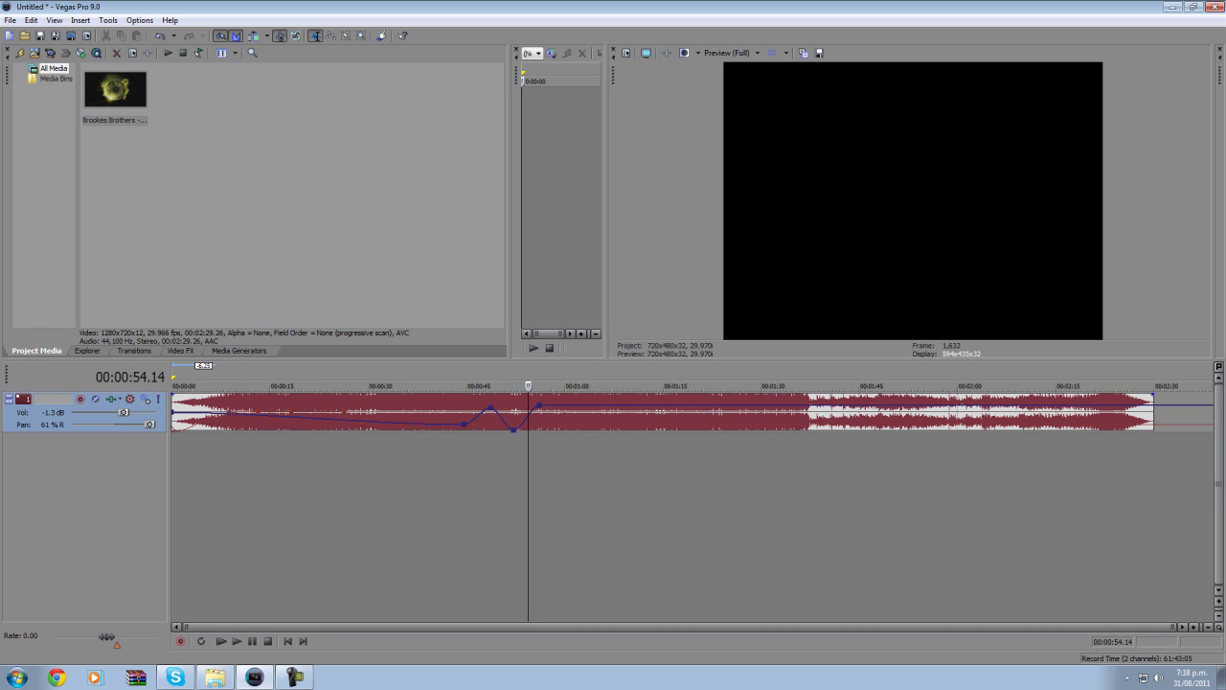
- Delete the automated audio event and place the Brookes Brothers clip near the start of the timeline
left_click(226, 421)
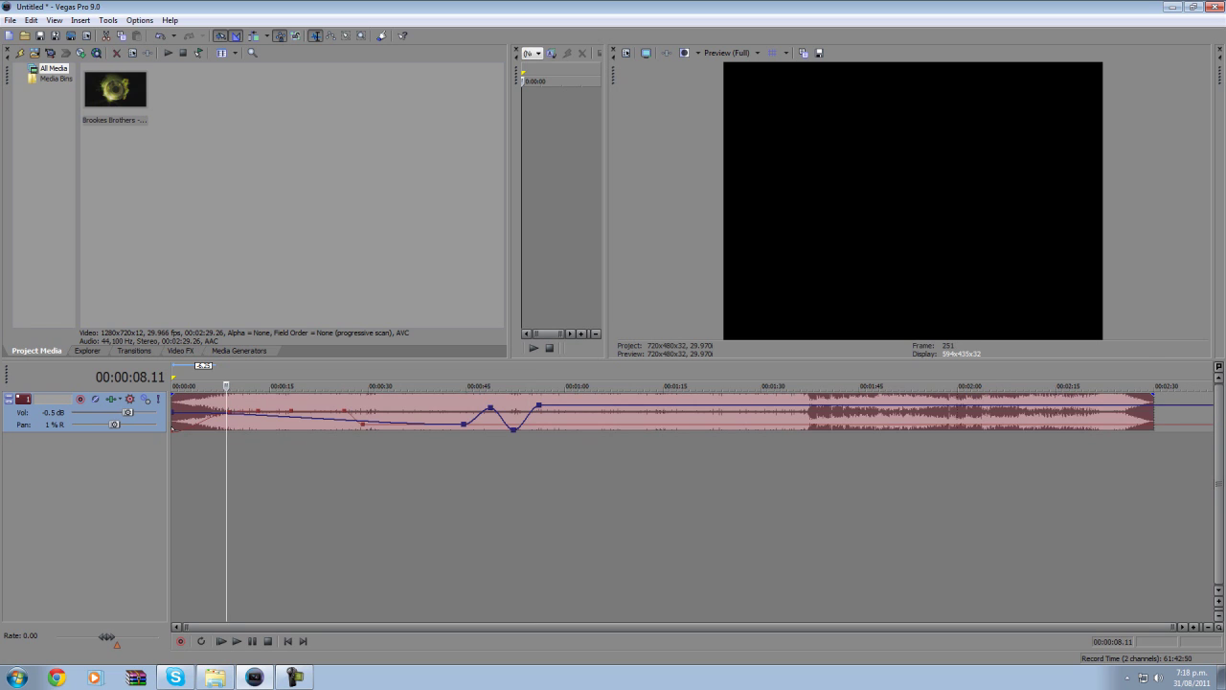
key("Delete")
left_click_drag(115, 89, 187, 412)
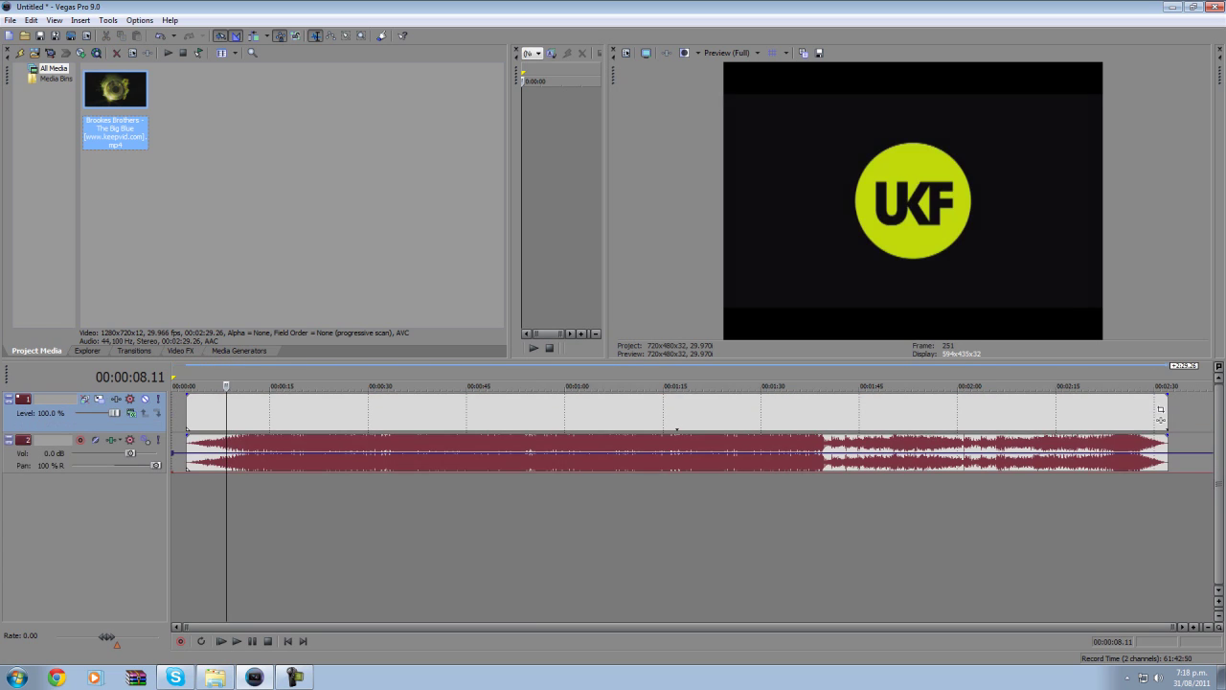
- Ungroup the clip, delete its video event, and move the remaining audio event toward the timeline's start
left_click(250, 414)
right_click(253, 418)
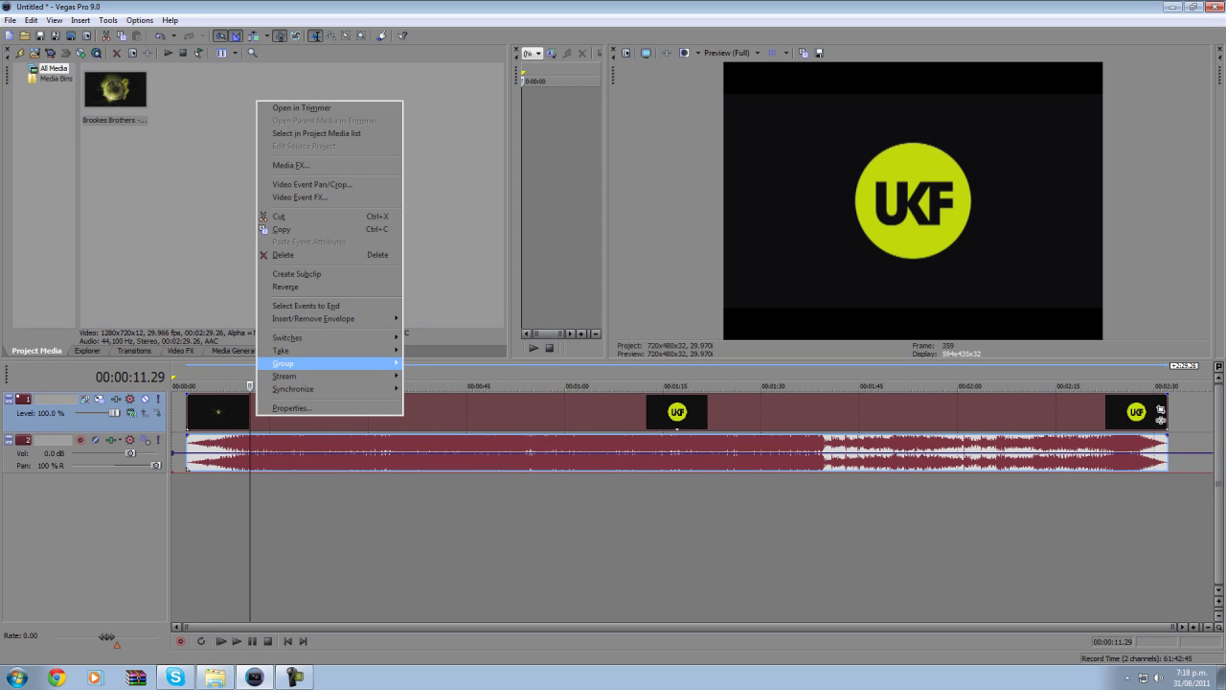
mouse_move(328, 363)
left_click(452, 382)
left_click(426, 412)
key("Delete")
left_click_drag(427, 452, 417, 453)
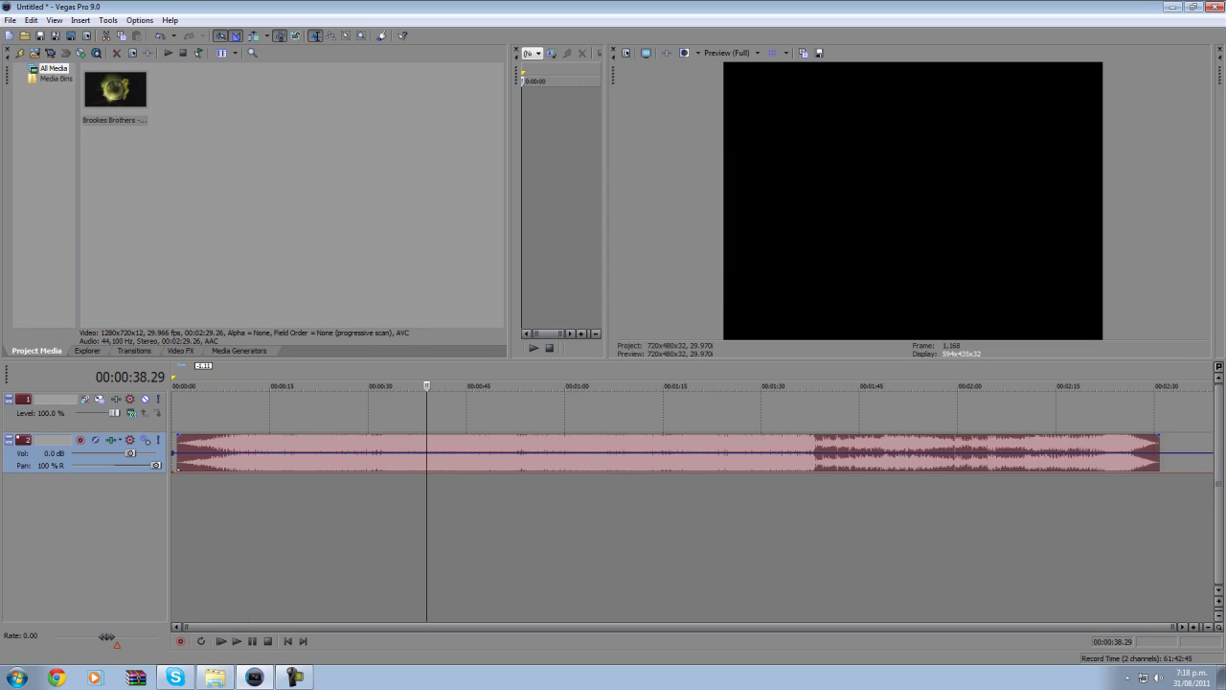
- Hide the automation controls on track 2 and play the audio from 00:00:13.04
left_click(145, 440)
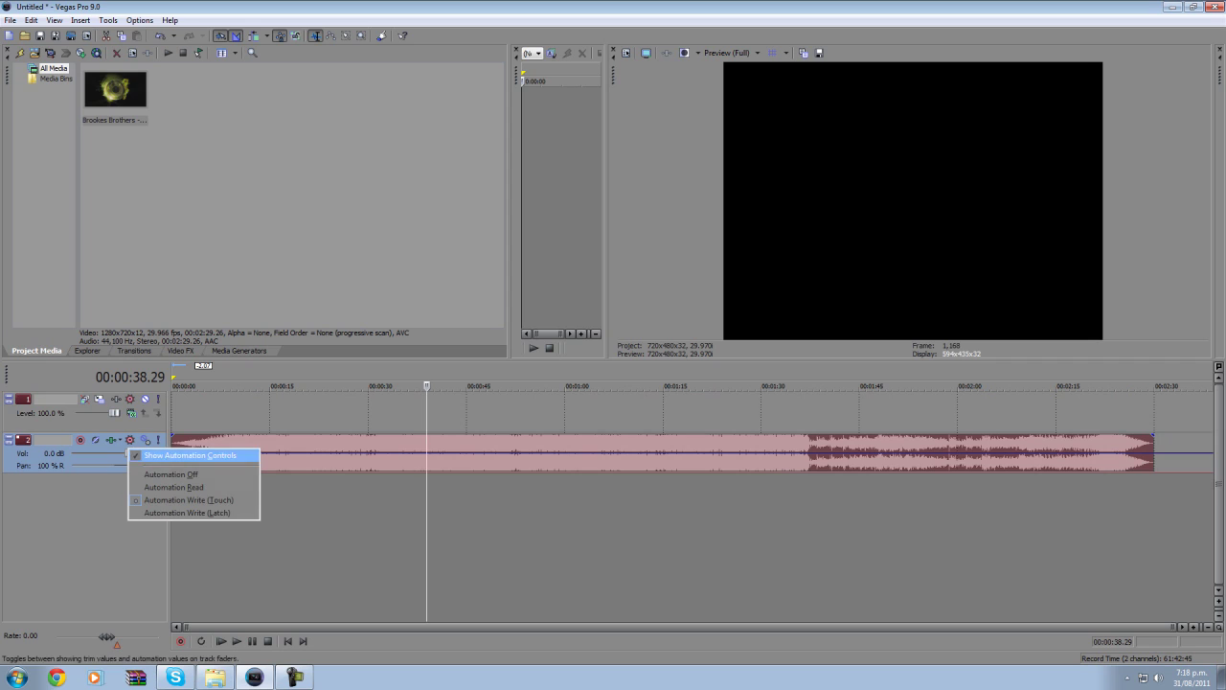
left_click(190, 455)
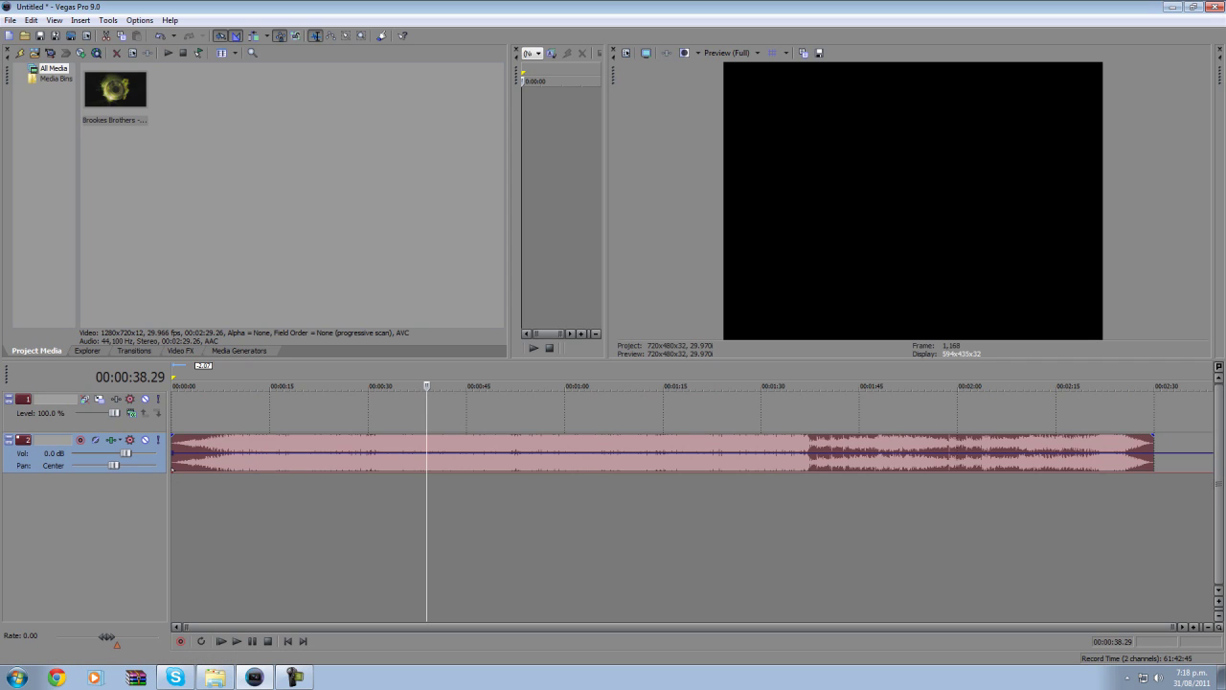
left_click(258, 517)
key("space")
key("space")
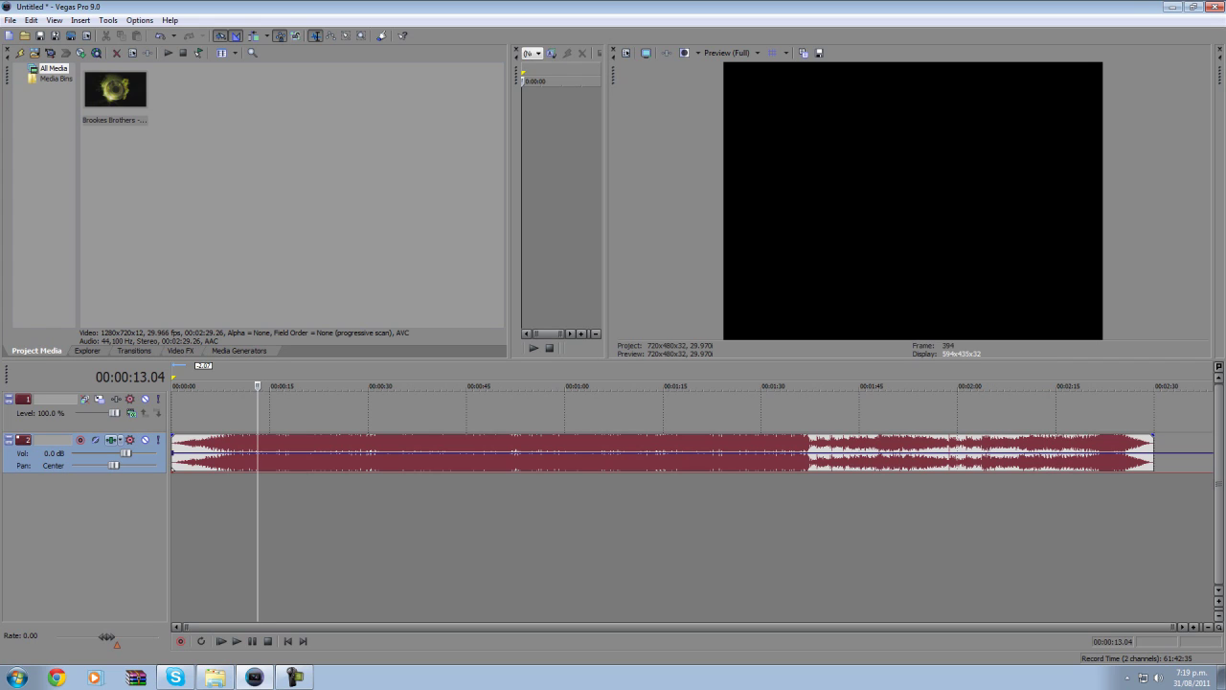
- Play the audio on track 2 from 00:00:23.03 with the automation controls hidden
left_click(334, 452)
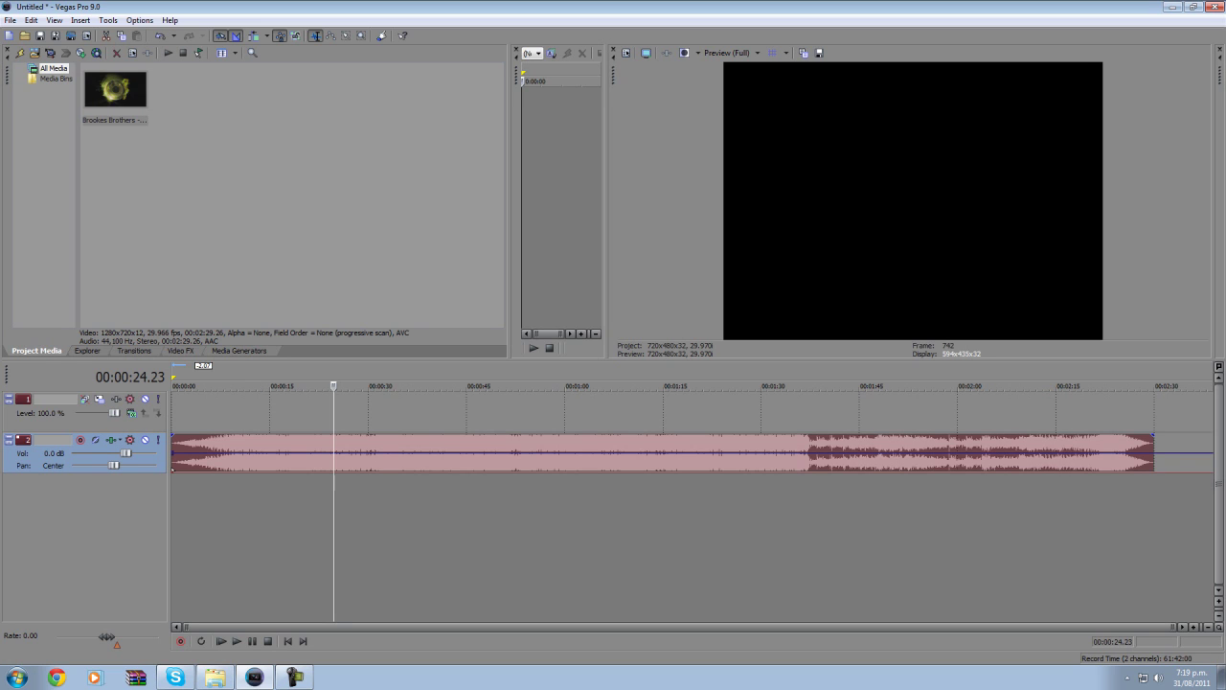
left_click(323, 452)
key("space")
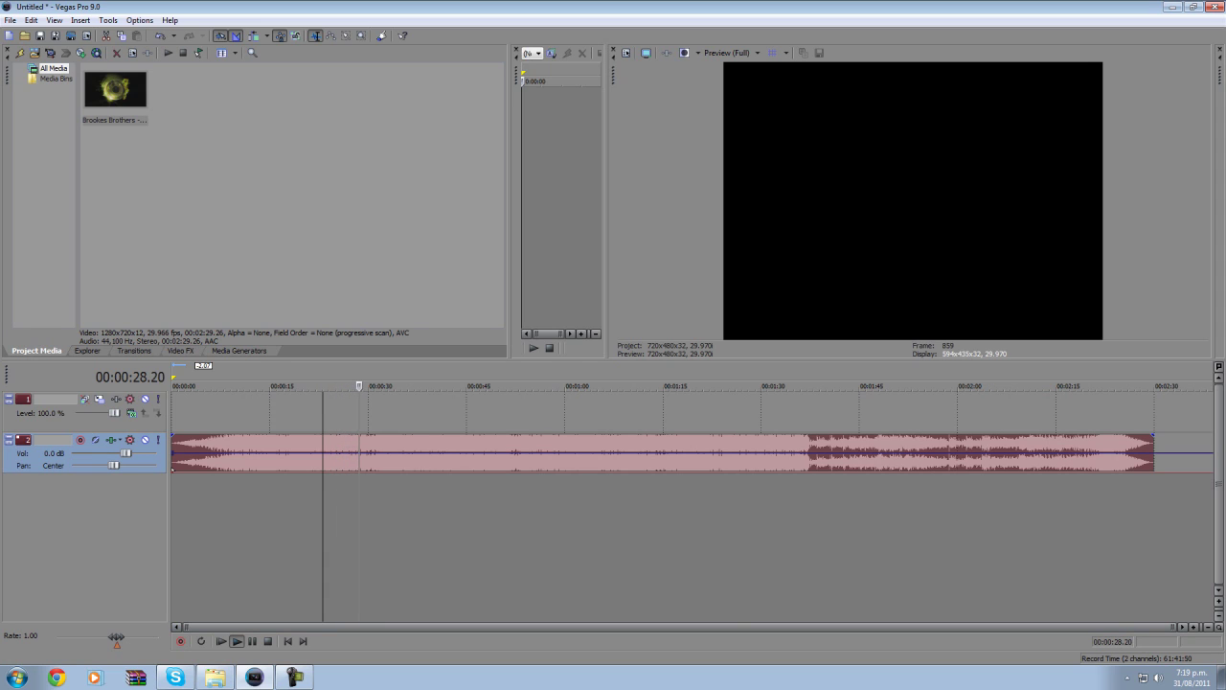
key("space")
- Show the automation controls on track 2 and set its pan to Center at 00:00:23.03
left_click(129, 440)
left_click(188, 455)
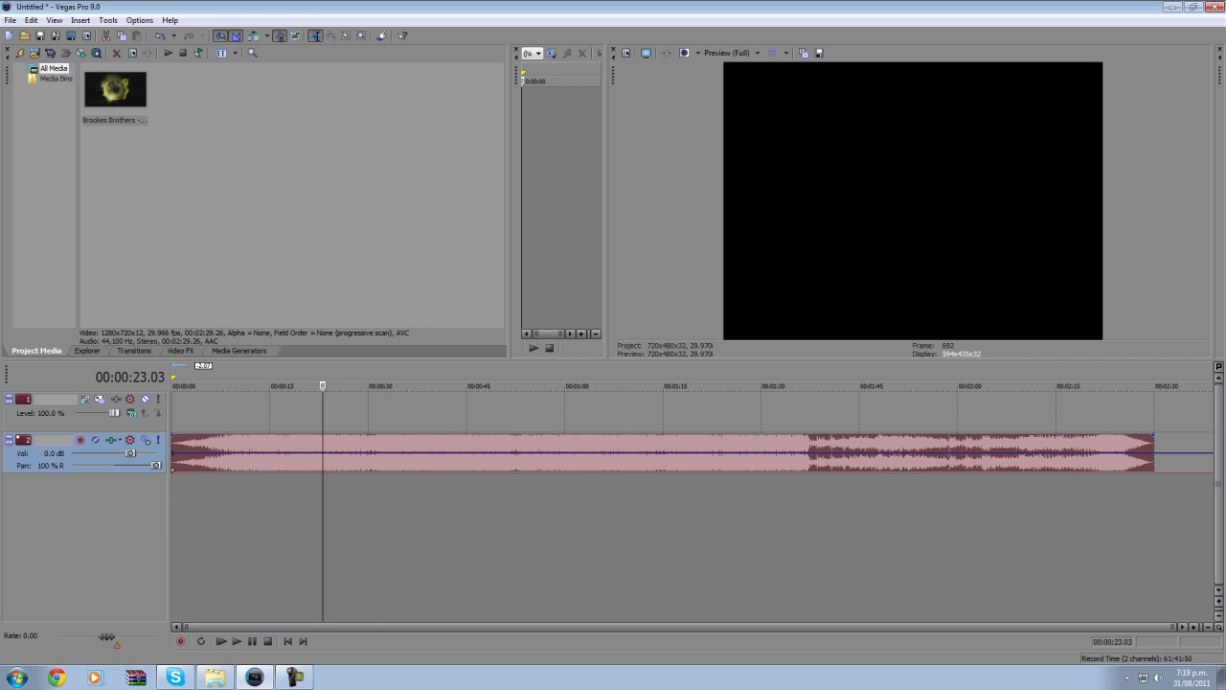
left_click_drag(155, 464, 115, 465)
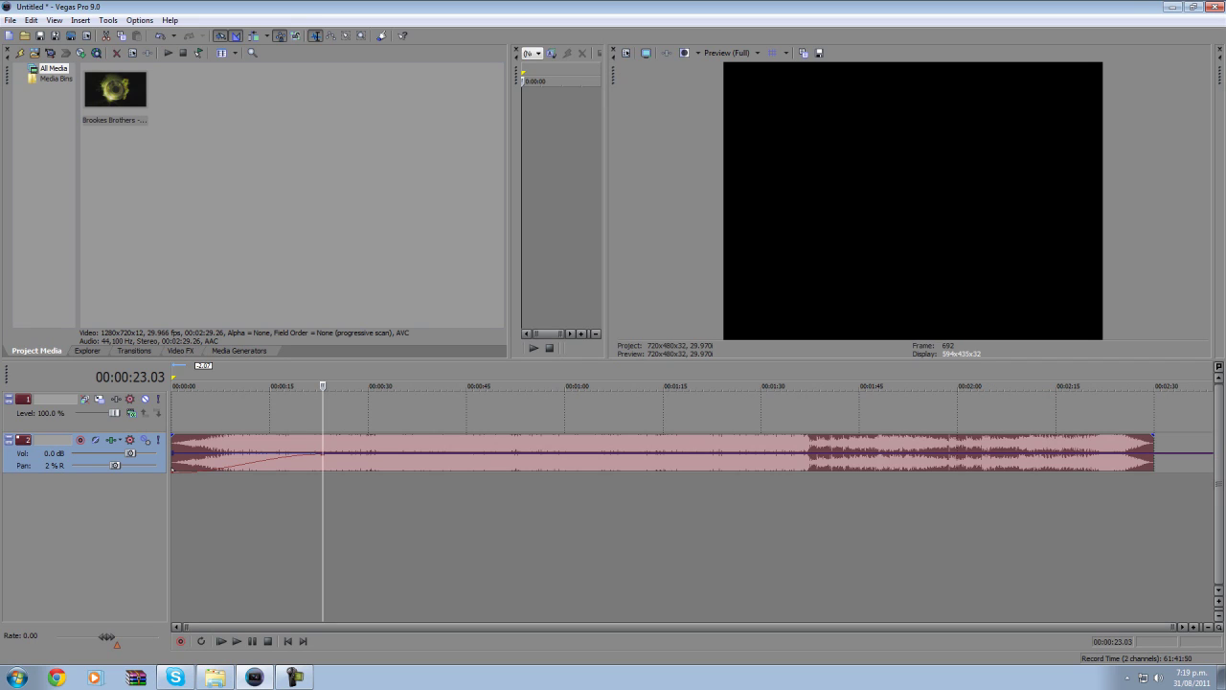
left_click_drag(116, 465, 114, 464)
- Play the centred audio from 00:00:23.03 and place the cursor at 00:00:27.06
key("space")
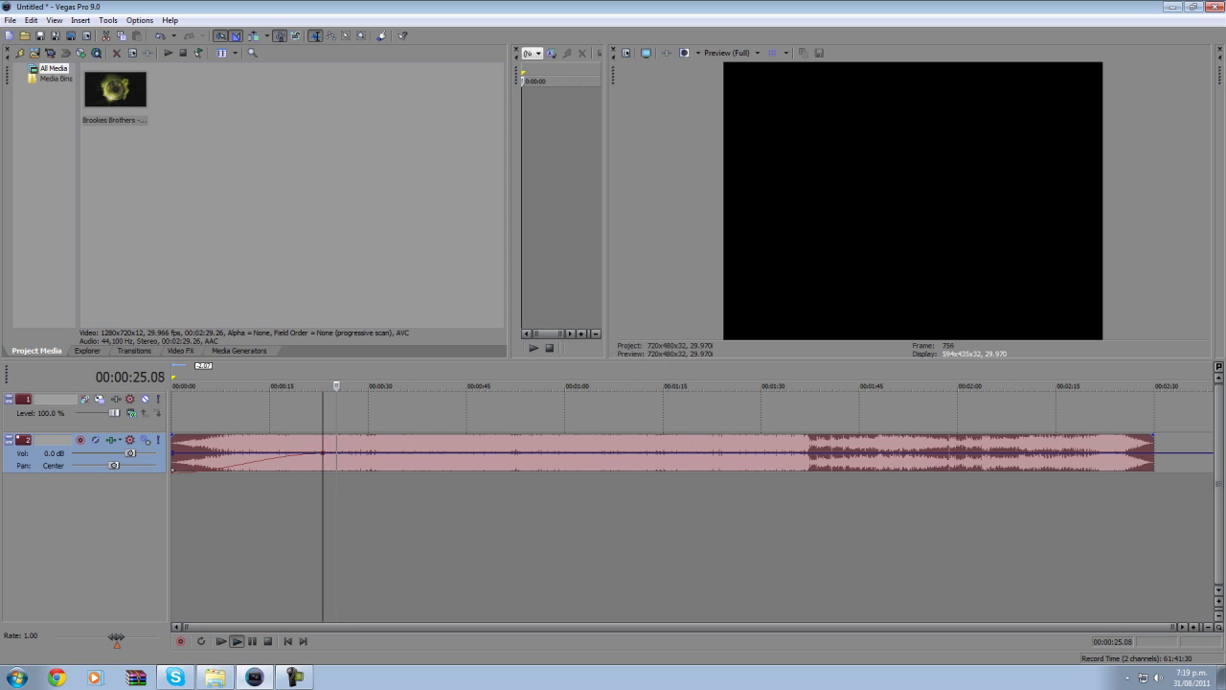
key("space")
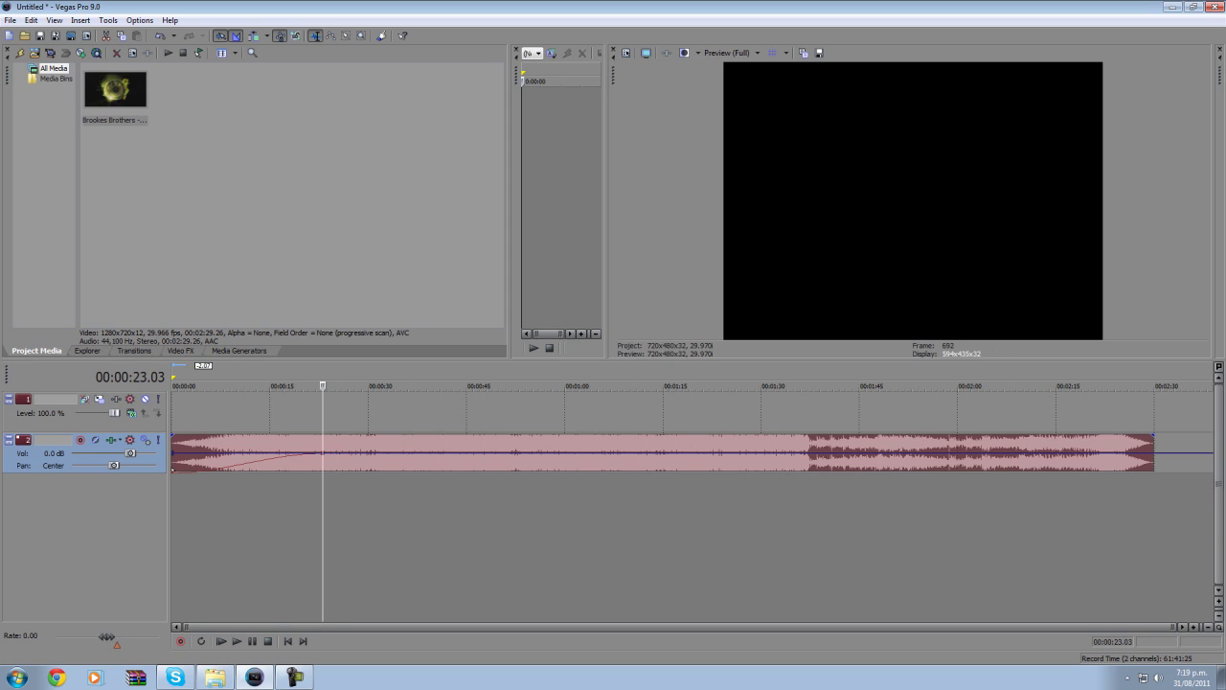
left_click(274, 517)
left_click(350, 517)
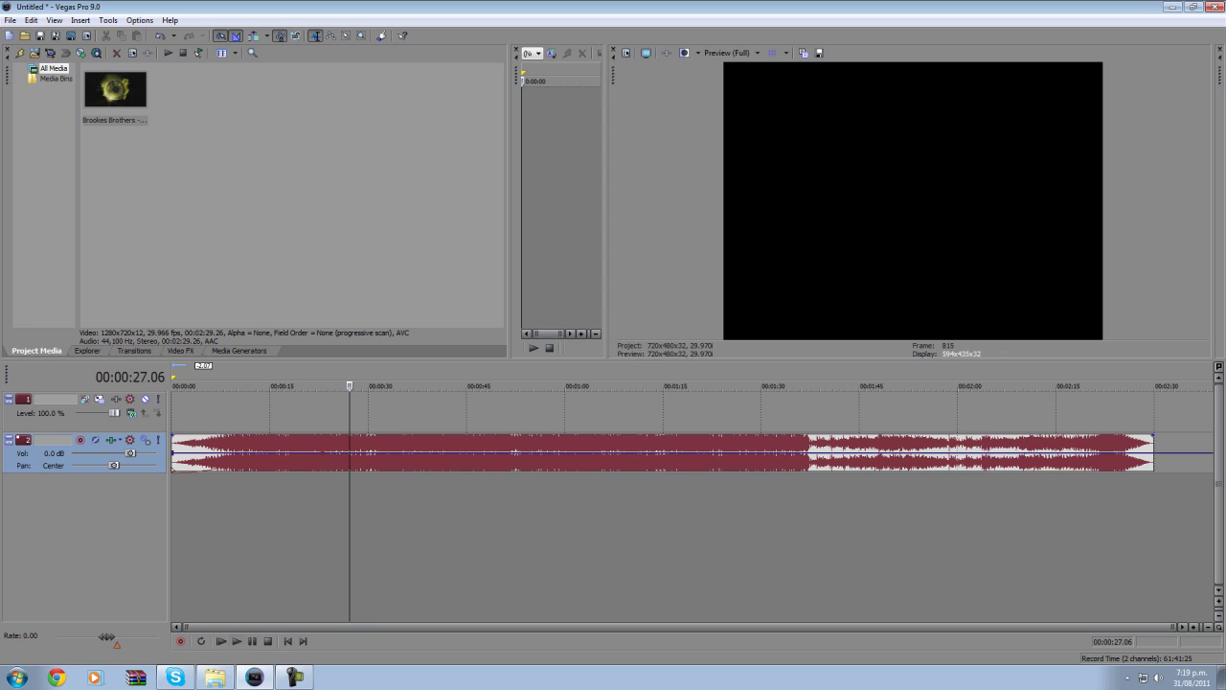
- Play the audio from 00:00:27.06, pause it and place the cursor at 00:00:26.21
key("space")
left_click(252, 641)
left_click(345, 450)
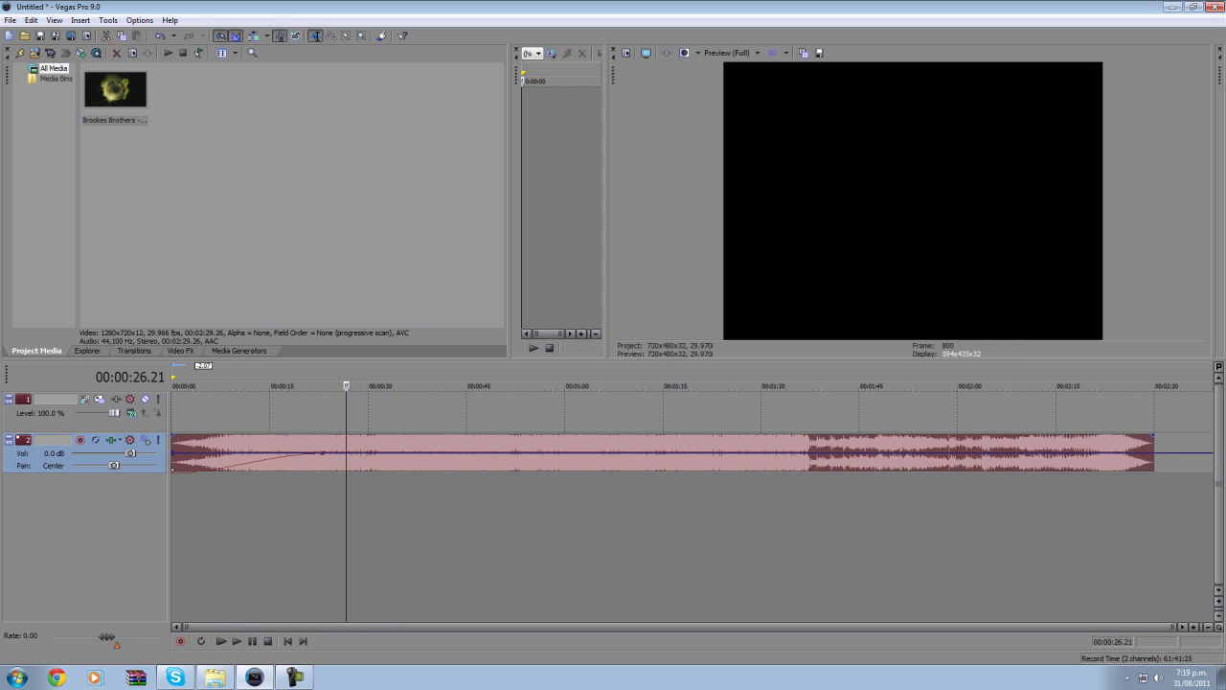
- Split the audio clip on track 2 at 00:00:25.05 and 00:00:31.20
left_click(342, 518)
left_click(377, 517)
left_click(336, 517)
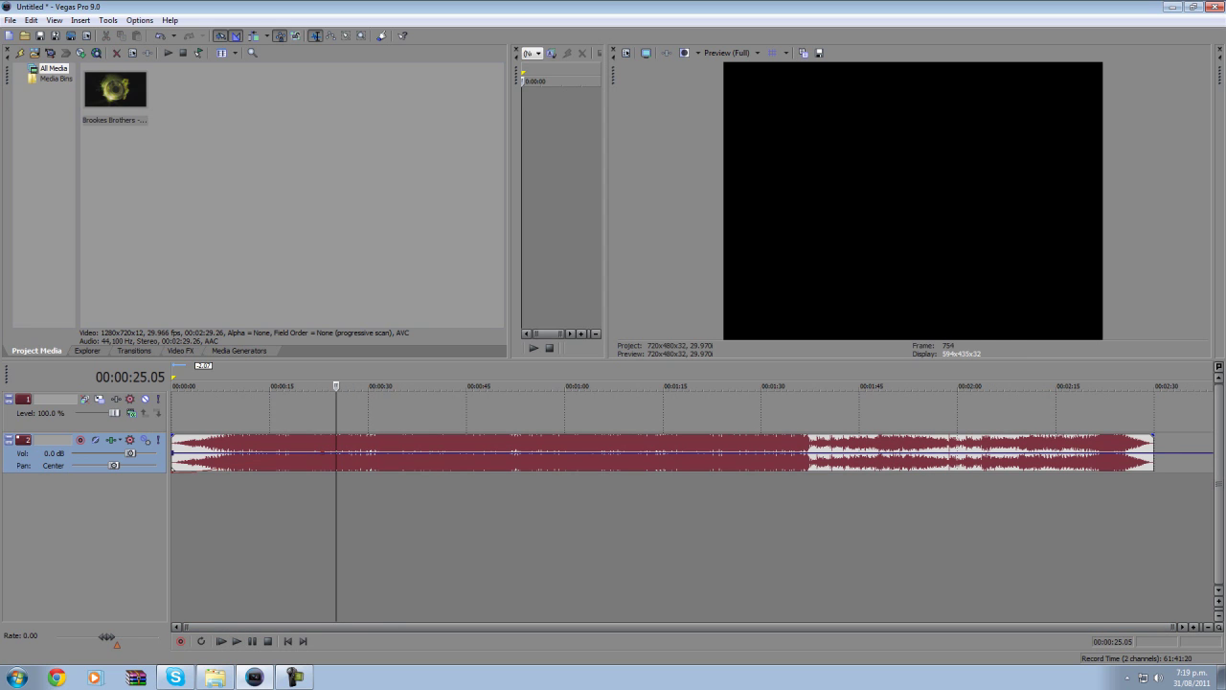
key("s")
left_click(379, 517)
key("s")
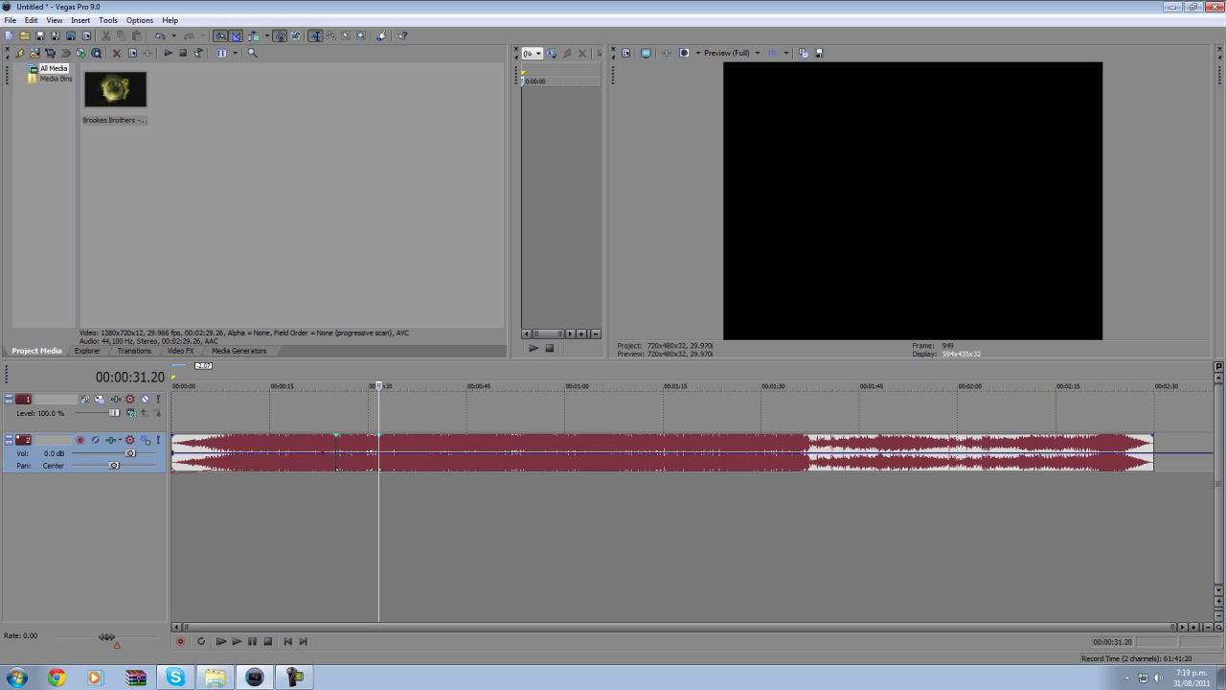
key("s")
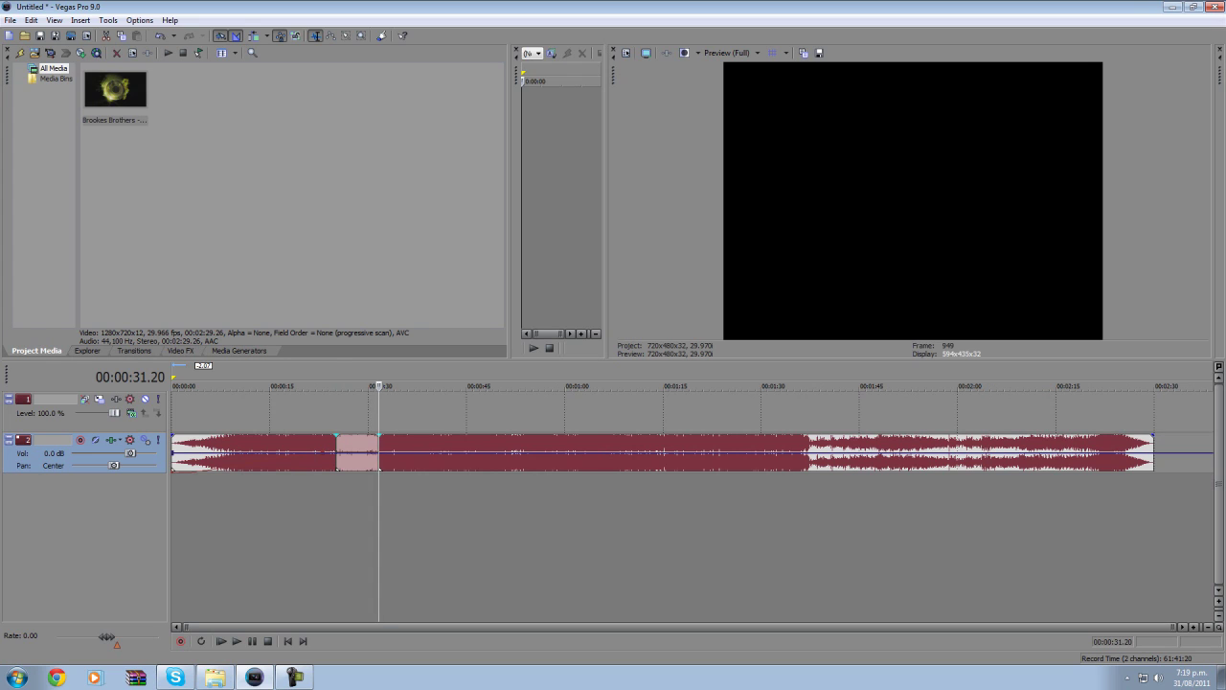
- Move the split-off middle section onto a new track below and extend both of its ends
left_click_drag(357, 452, 357, 493)
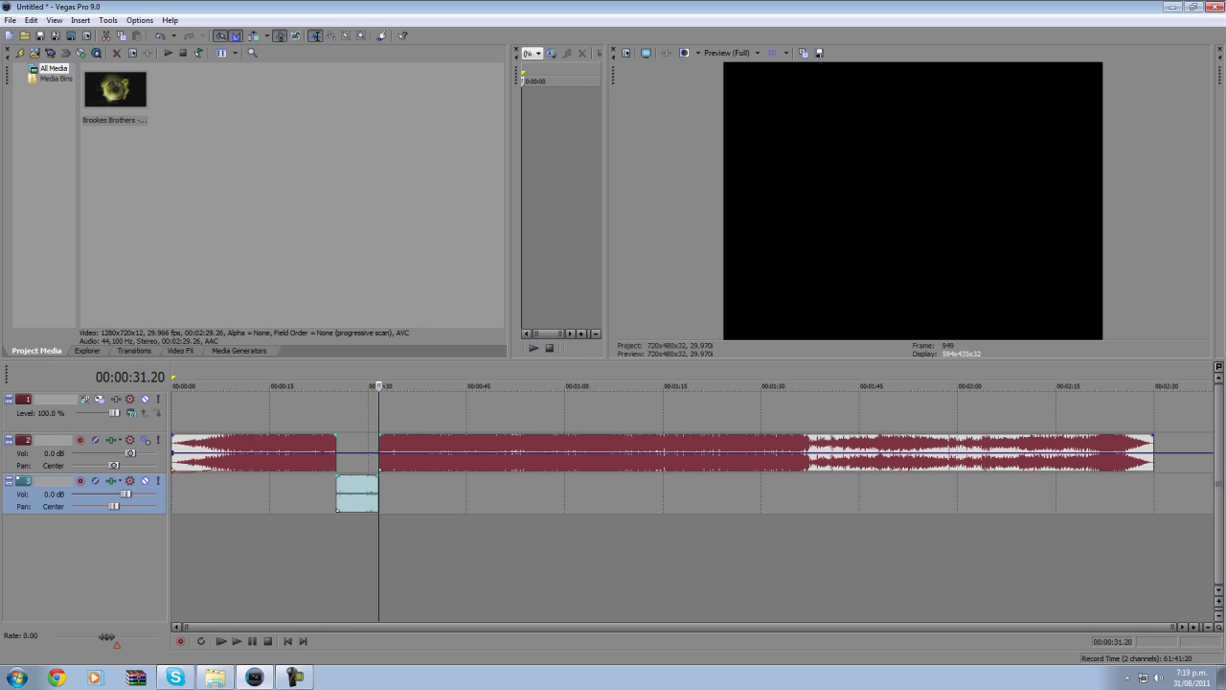
left_click(401, 494)
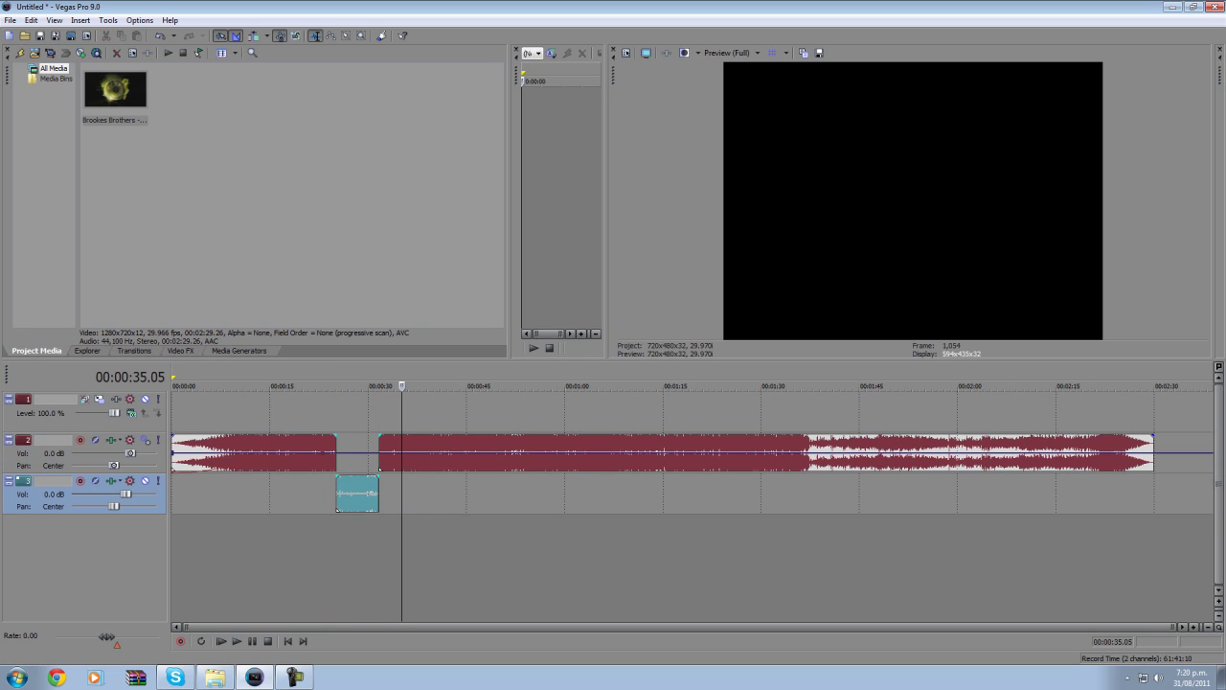
left_click_drag(378, 493, 329, 497)
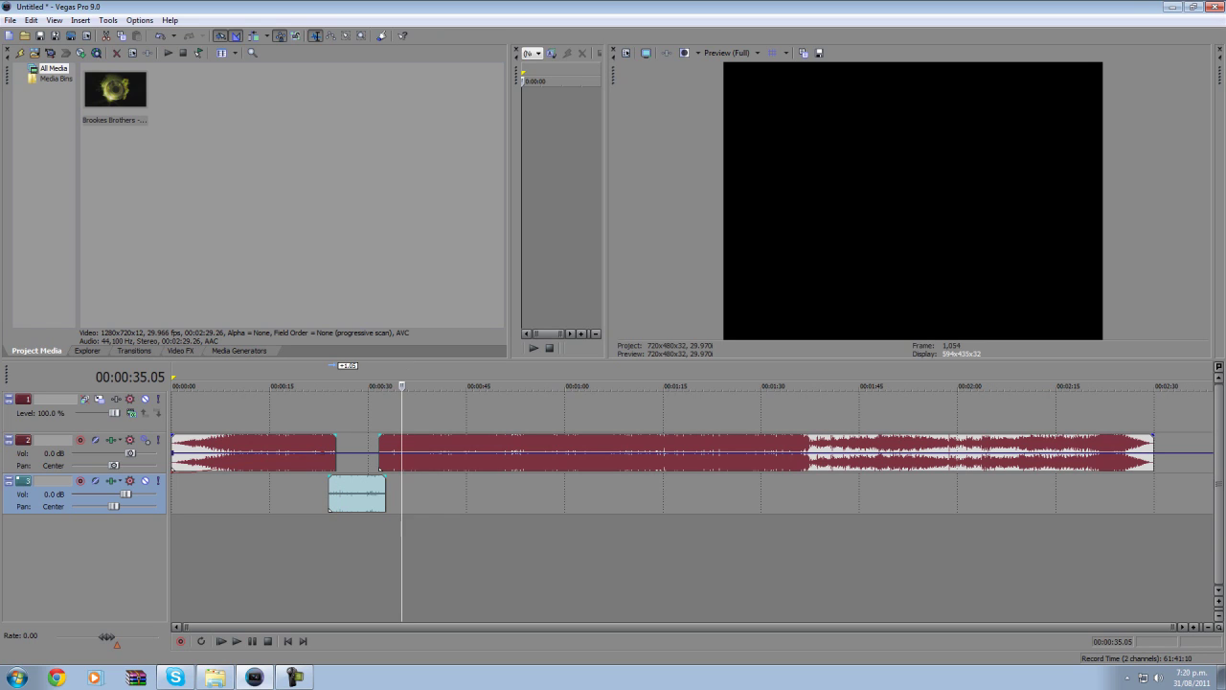
- Add matching short fades between the track 2 clips and the track 3 section at both cuts
left_click_drag(335, 436, 333, 477)
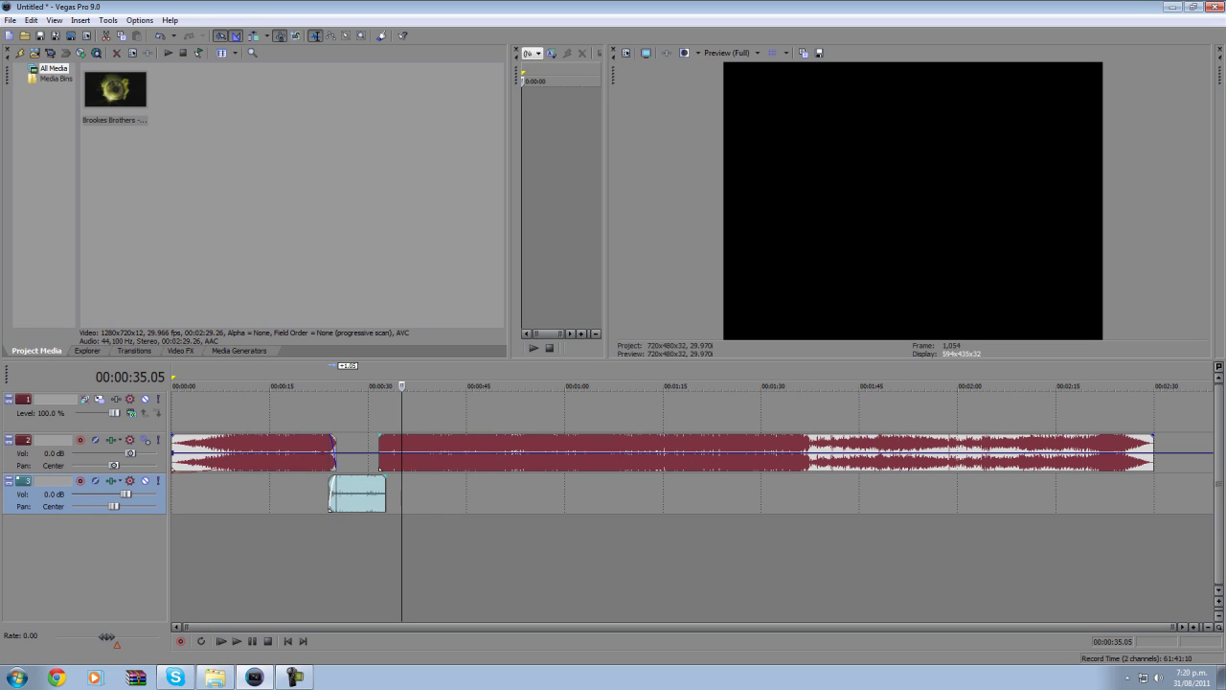
left_click_drag(380, 436, 378, 478)
- Play the faded cuts from 00:00:23.00, stop, and place the cursor in the track 3 section at 00:00:28.08
left_click(322, 494)
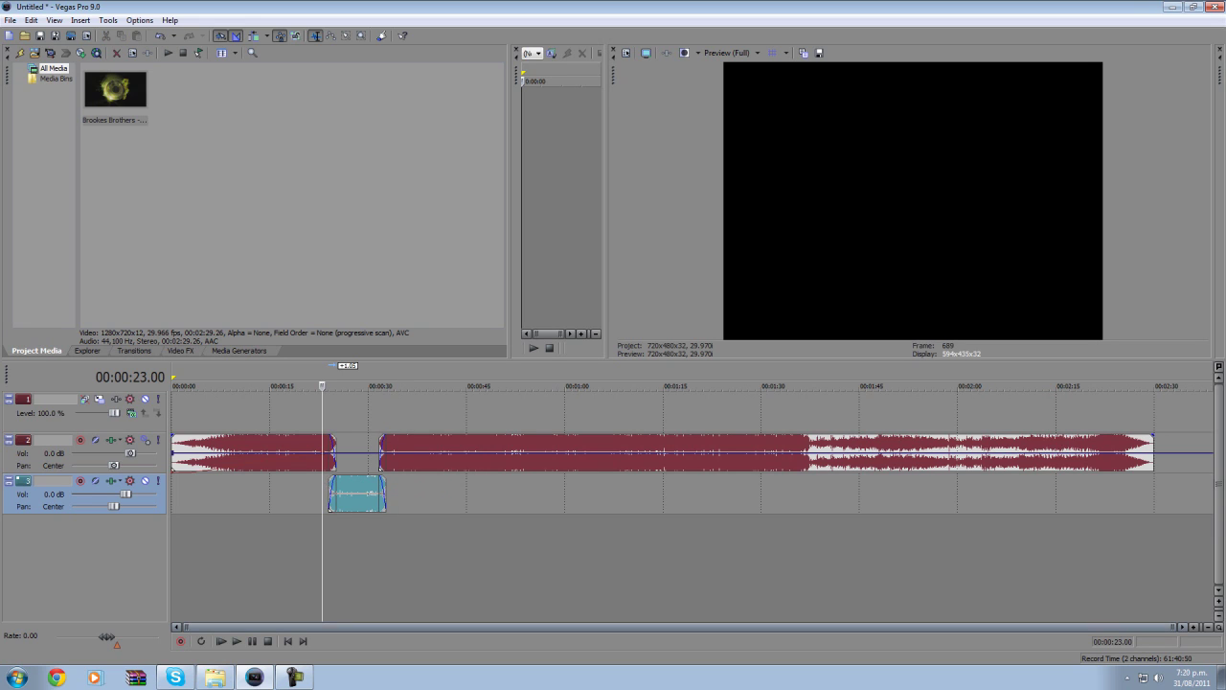
key("space")
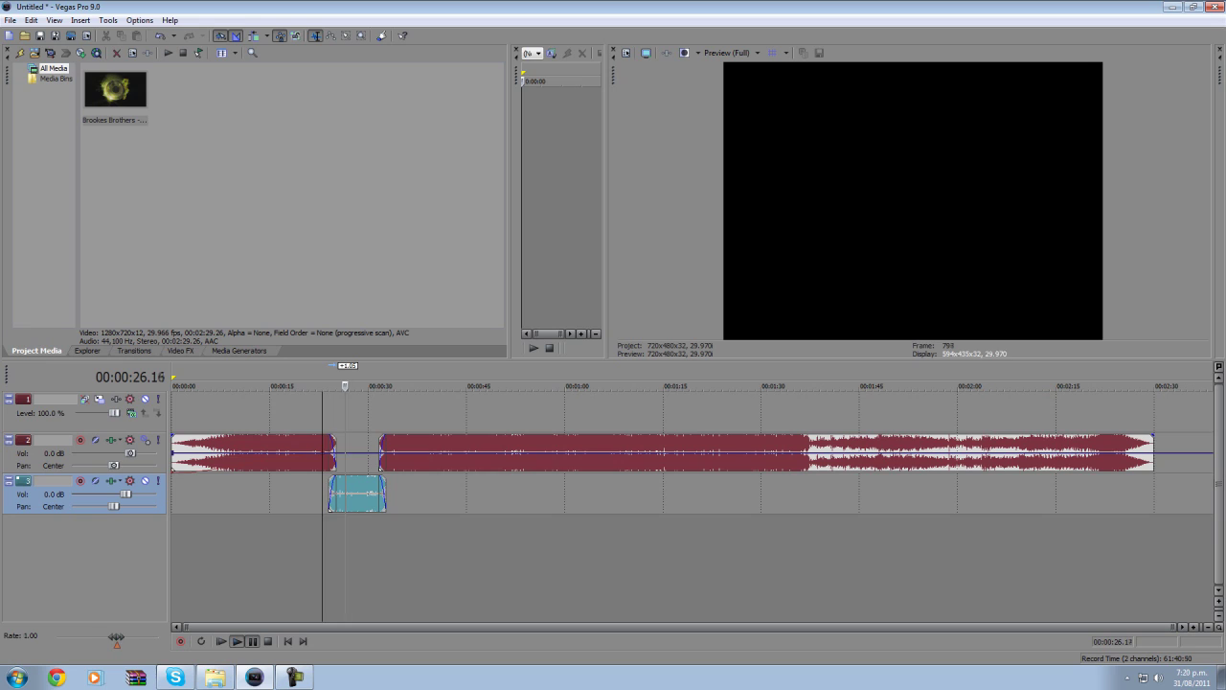
left_click(336, 386)
left_click(319, 386)
left_click(349, 386)
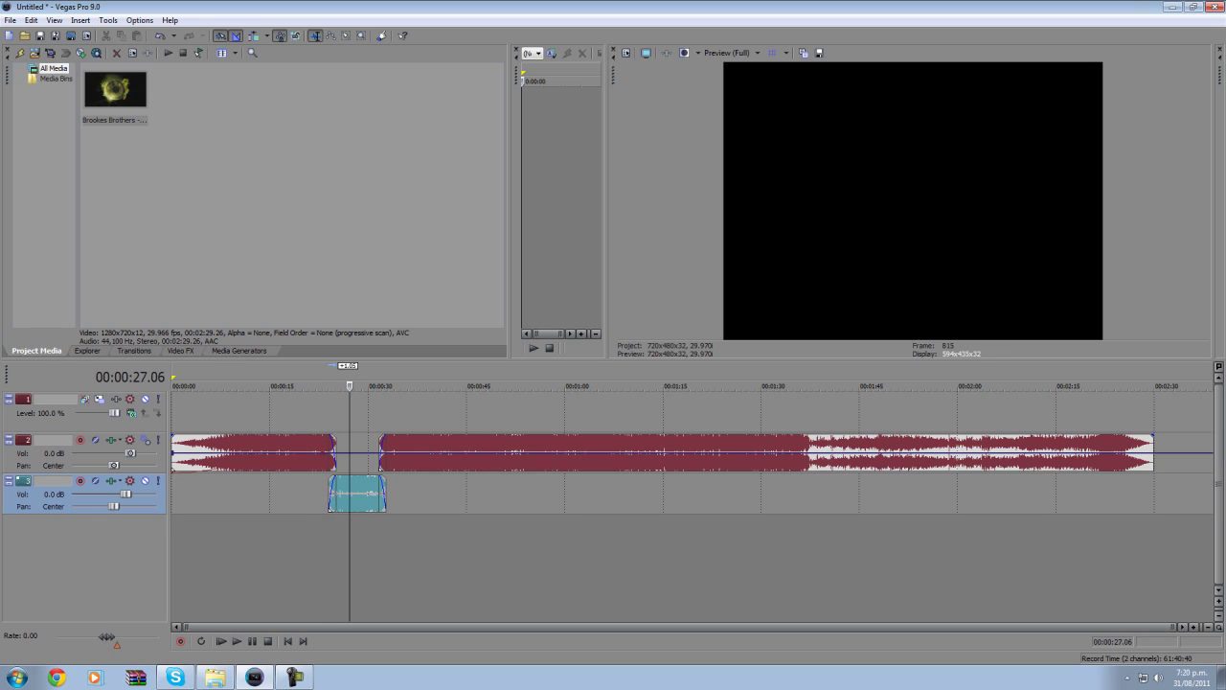
left_click(379, 386)
left_click(356, 493)
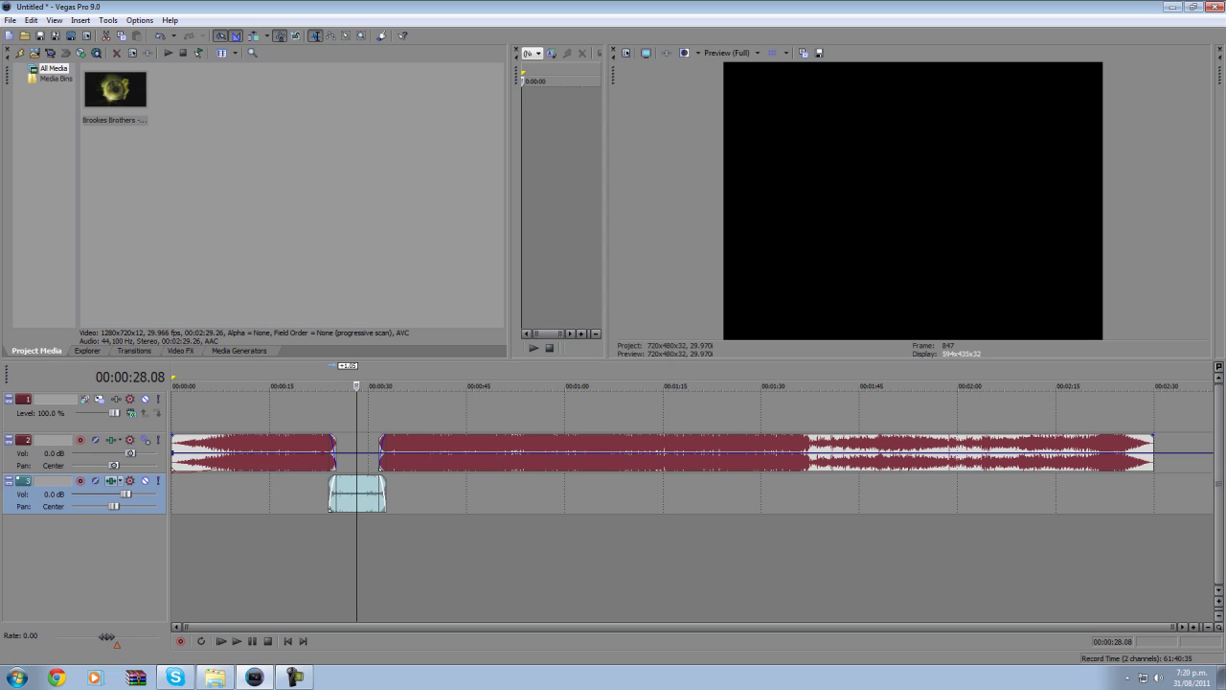
- Set band 4 of the track 3 EQ, a high shelf, to 200 Hz with a gain of -Inf
left_click(112, 480)
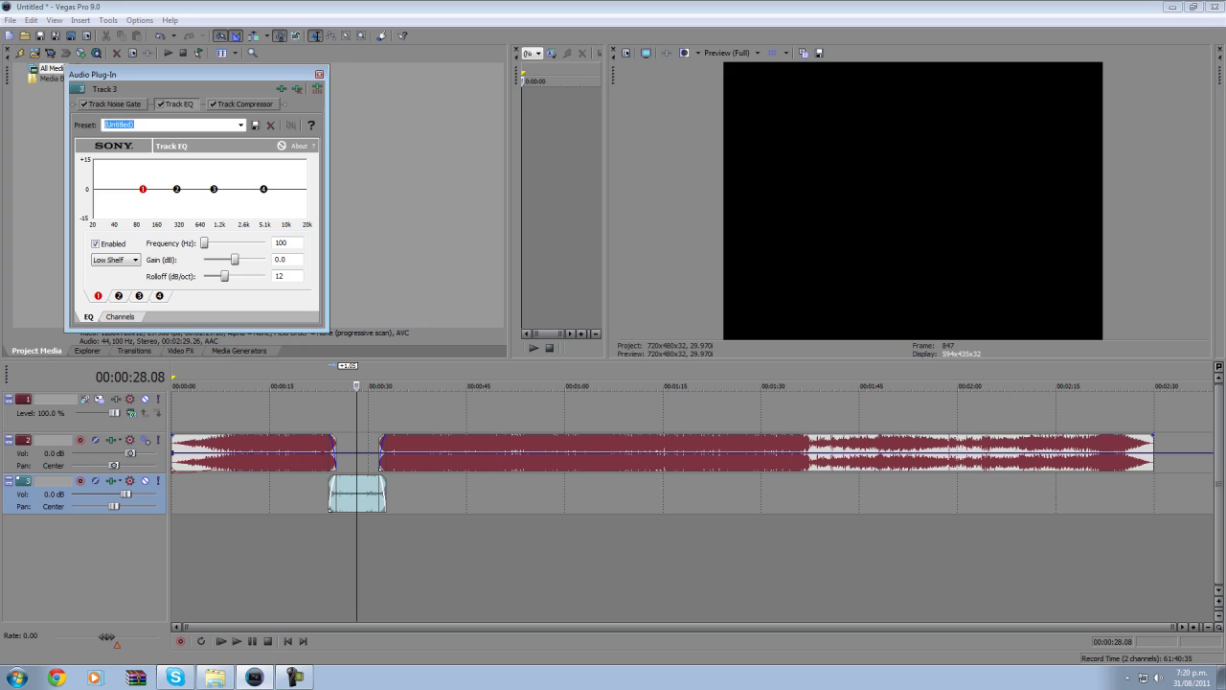
mouse_move(264, 189)
left_mouse_down()
mouse_move(248, 207)
mouse_move(178, 218)
left_mouse_up()
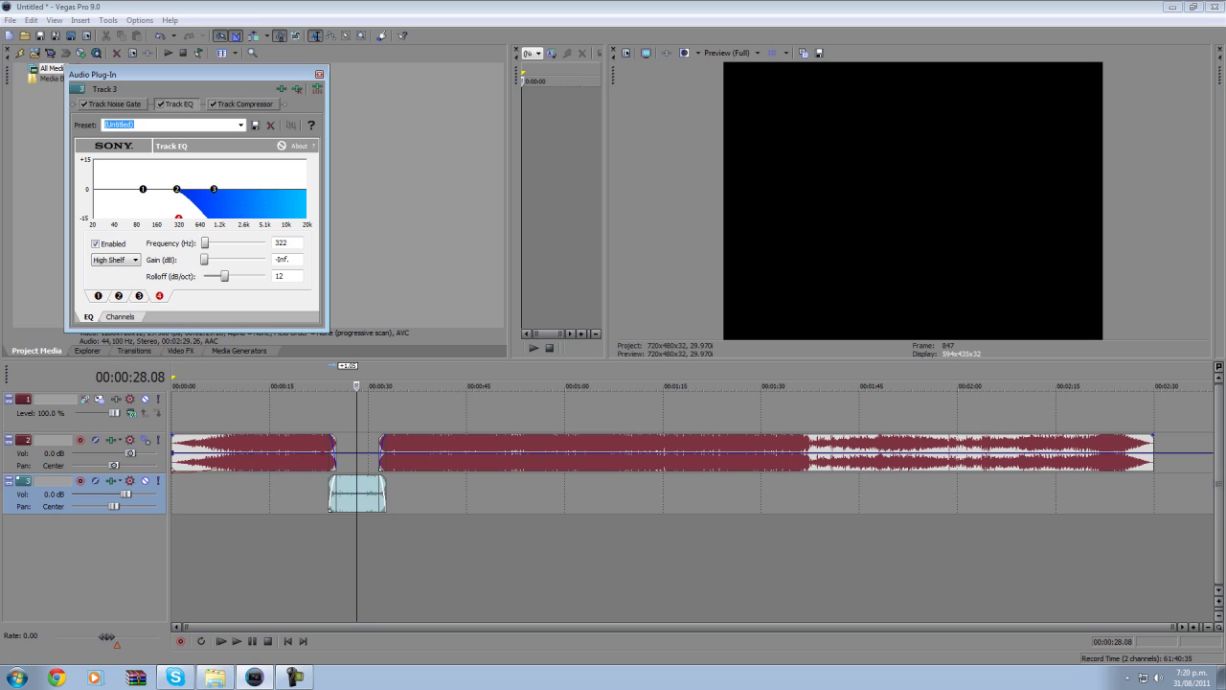
mouse_move(178, 217)
left_mouse_down()
mouse_move(178, 192)
mouse_move(128, 167)
mouse_move(230, 190)
mouse_move(95, 170)
mouse_move(241, 172)
mouse_move(123, 165)
mouse_move(149, 217)
left_mouse_up()
left_click(319, 74)
- Play the audio through the filtered section from 00:00:23.03 and pause after it
left_click(323, 494)
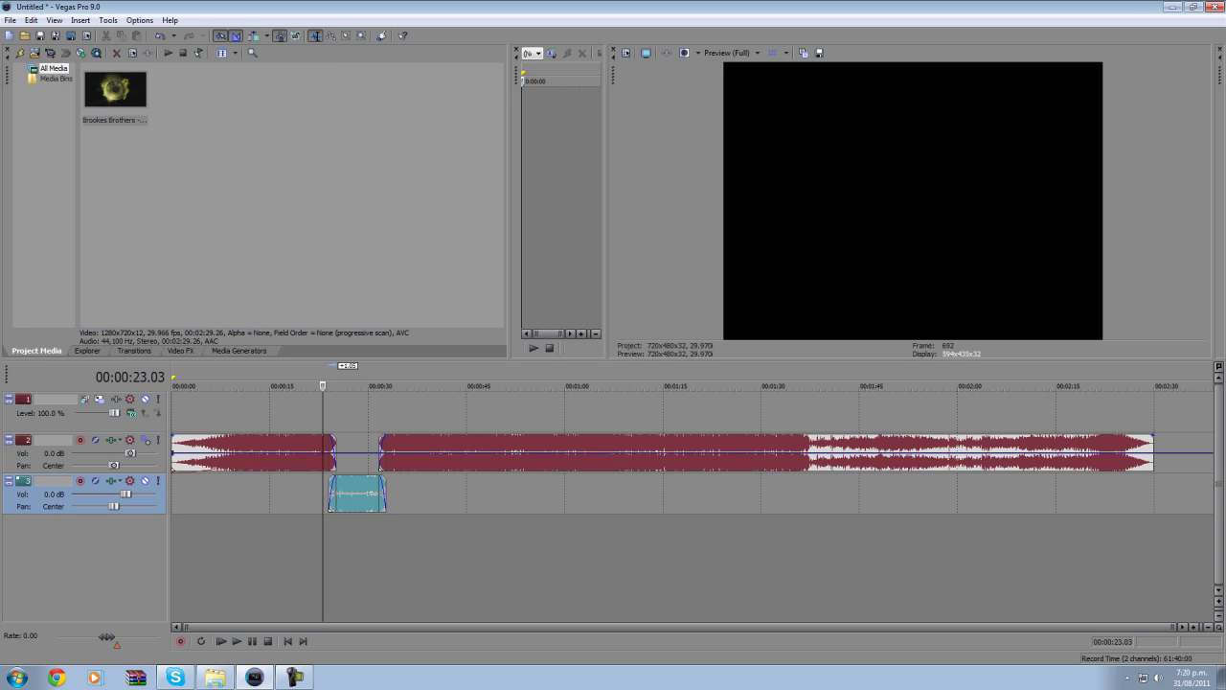
key("space")
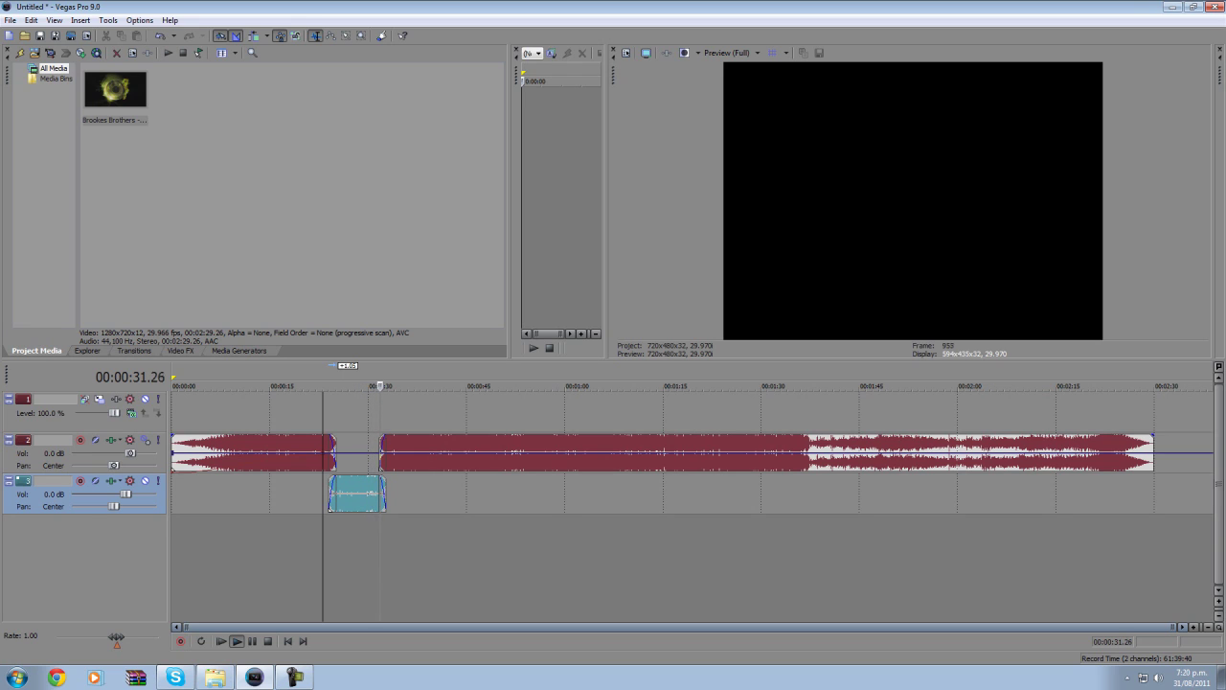
left_click(251, 641)
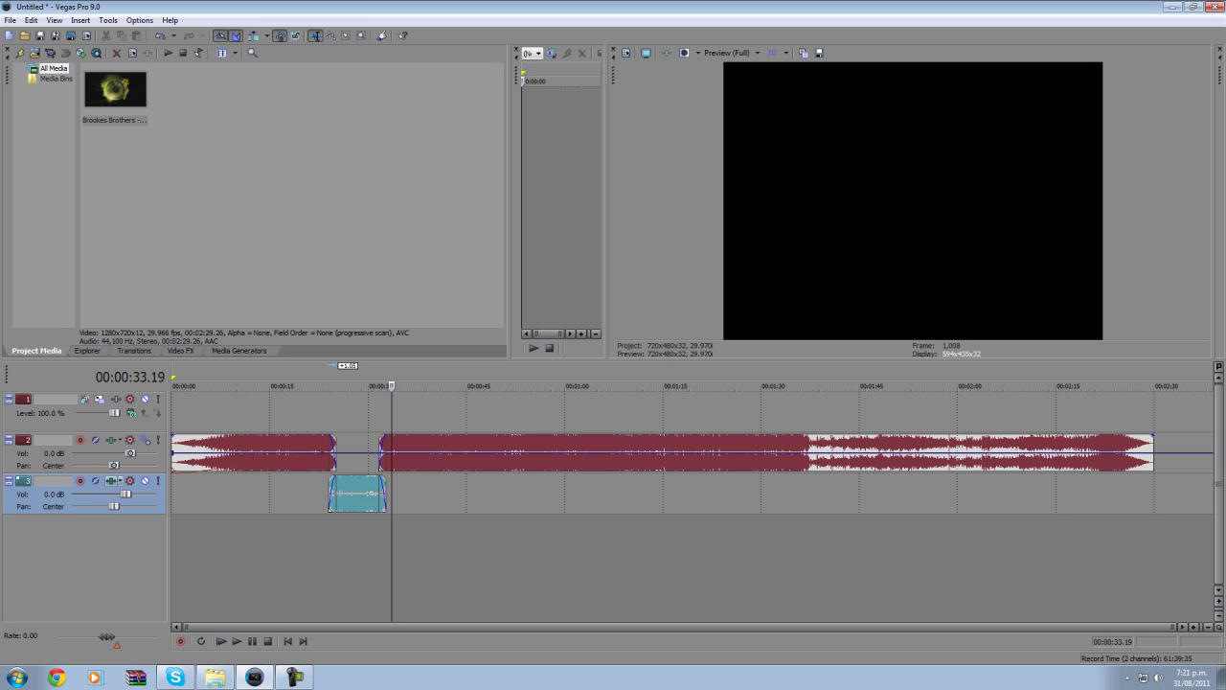
- Raise the frequency of band 4 in the track 3 EQ to 588 Hz
left_click(112, 481)
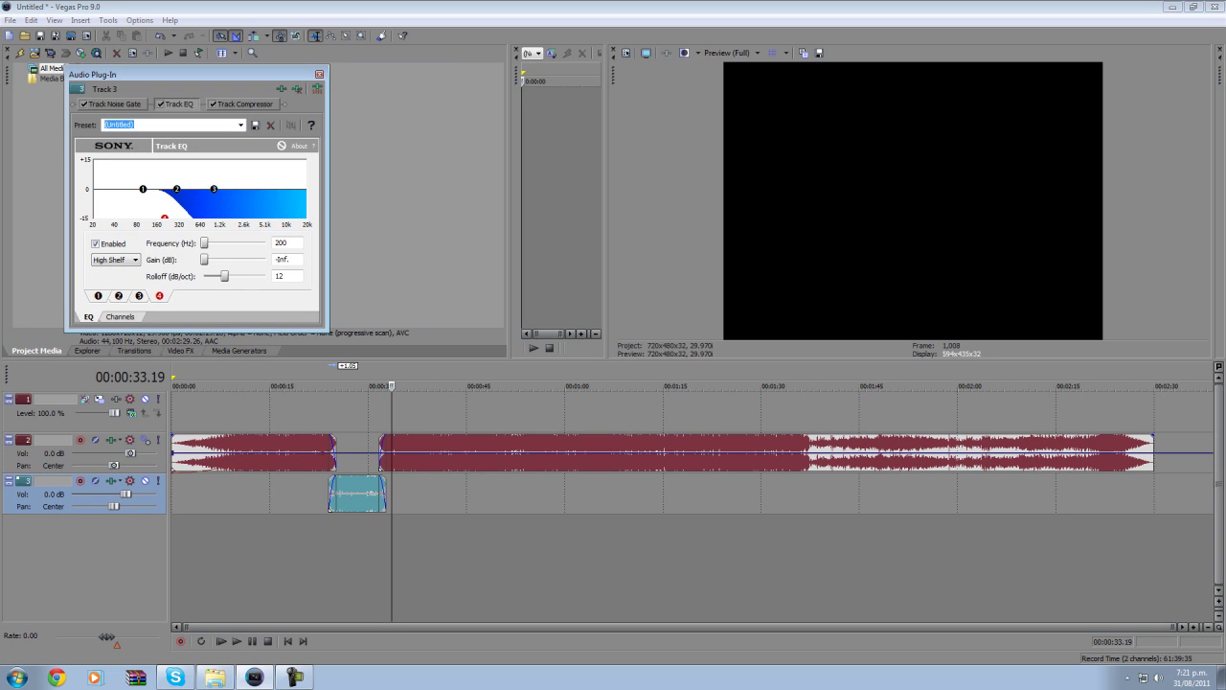
left_click_drag(165, 216, 197, 217)
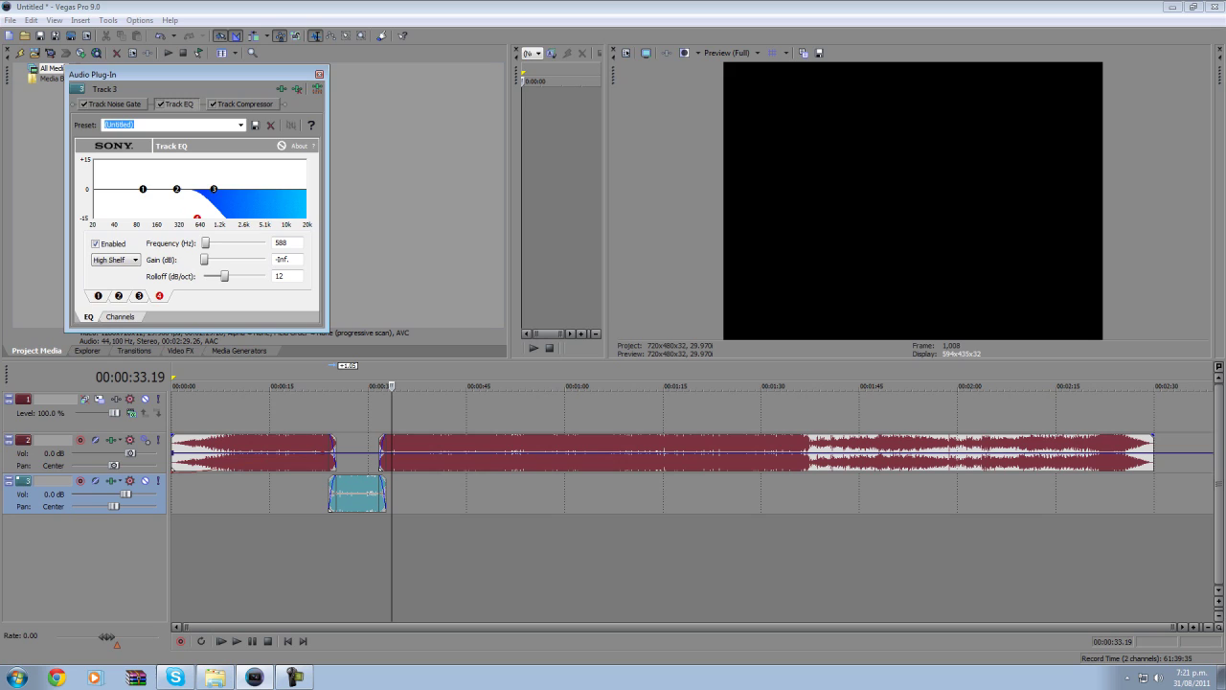
left_click(319, 74)
- Play the filtered section from 00:00:25.28 and pause inside it
left_click(341, 494)
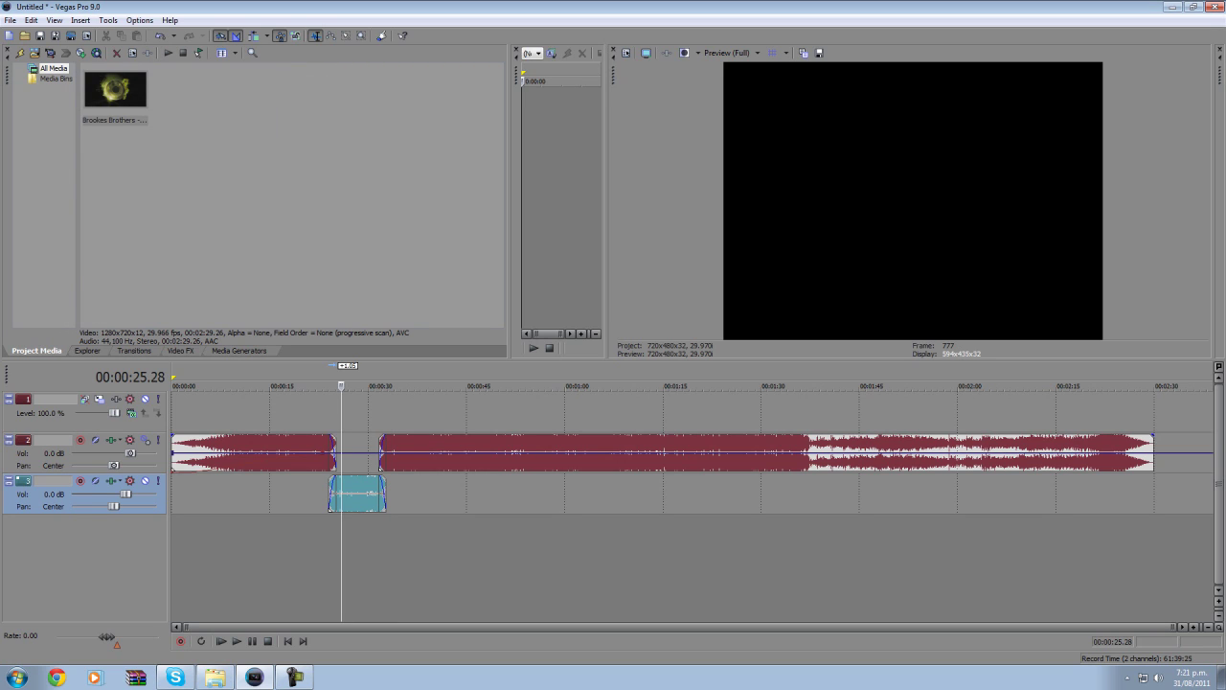
left_click(237, 641)
left_click(237, 641)
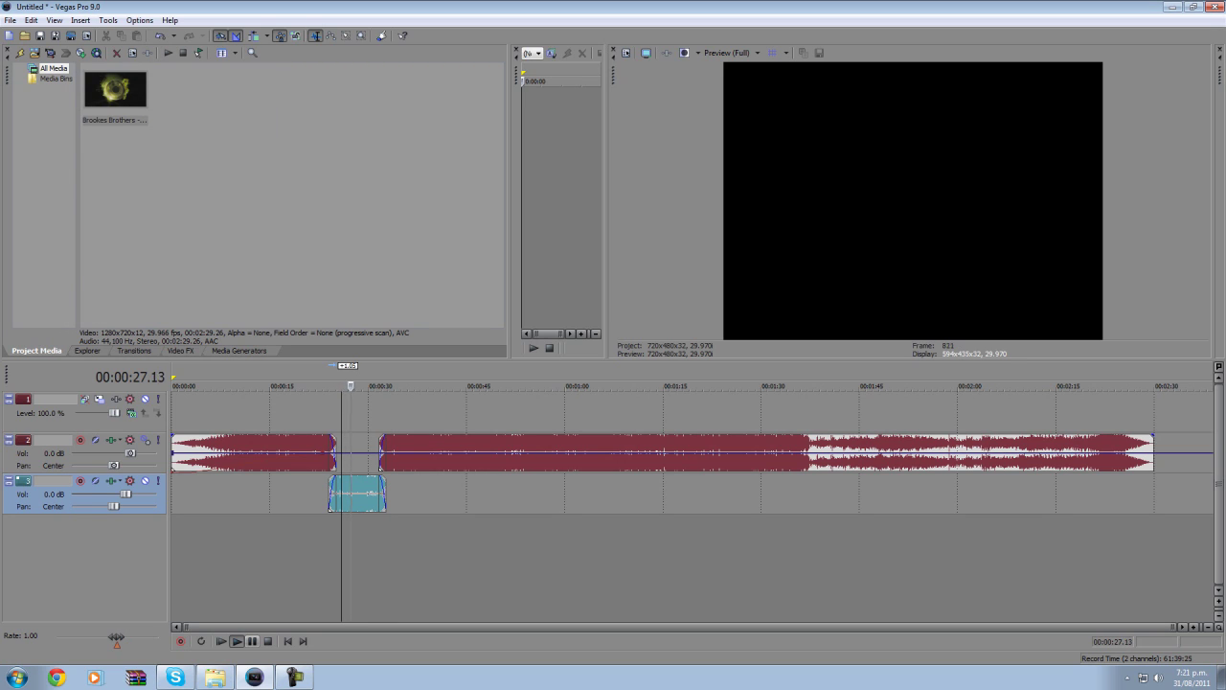
left_click(251, 641)
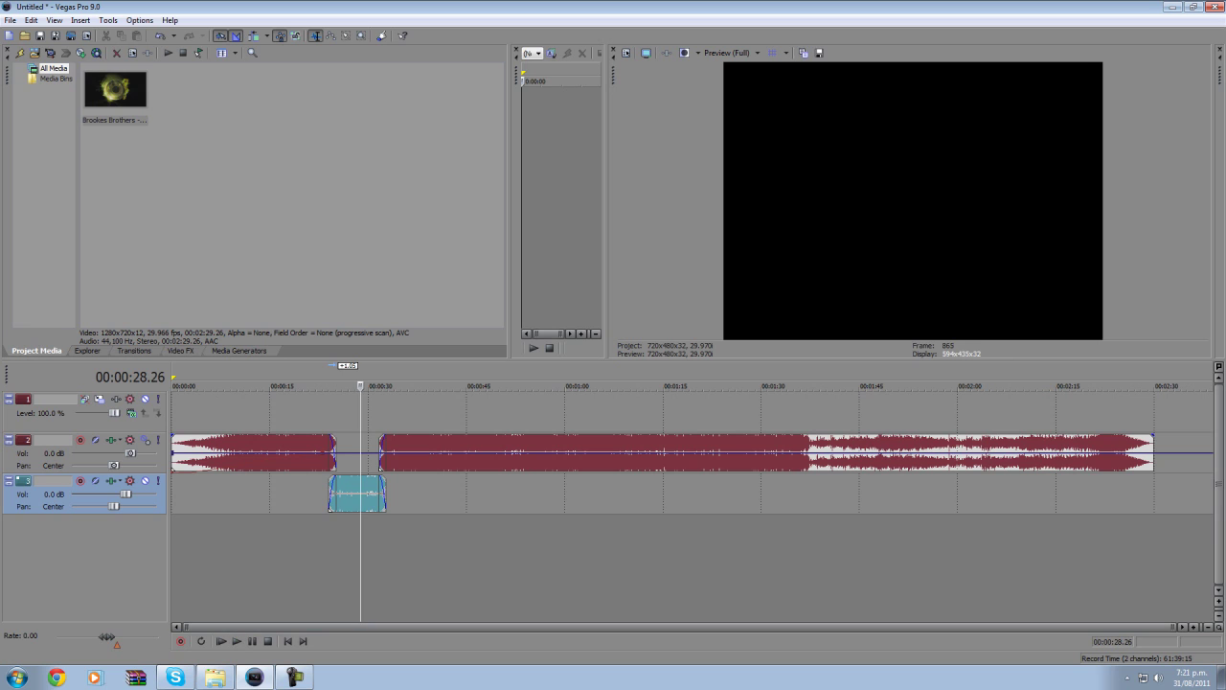
left_click(401, 493)
left_click(516, 493)
scroll(516, 493, "up", 1)
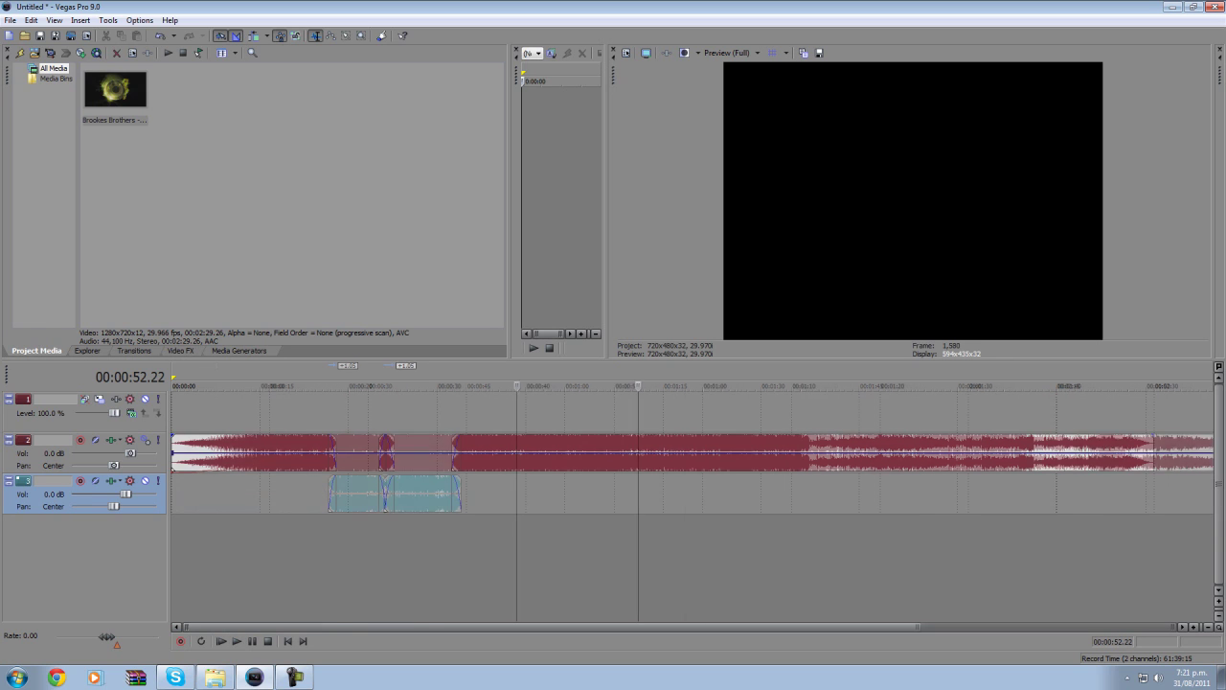
scroll(516, 493, "down", 1)
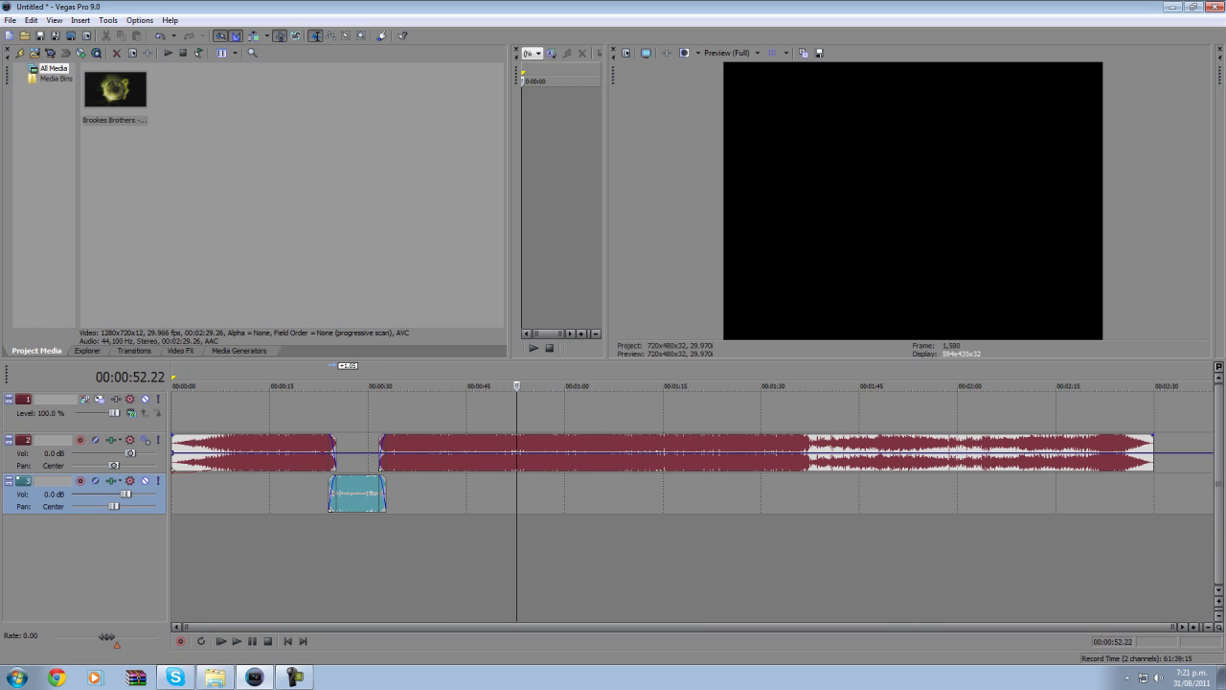
left_click(344, 494)
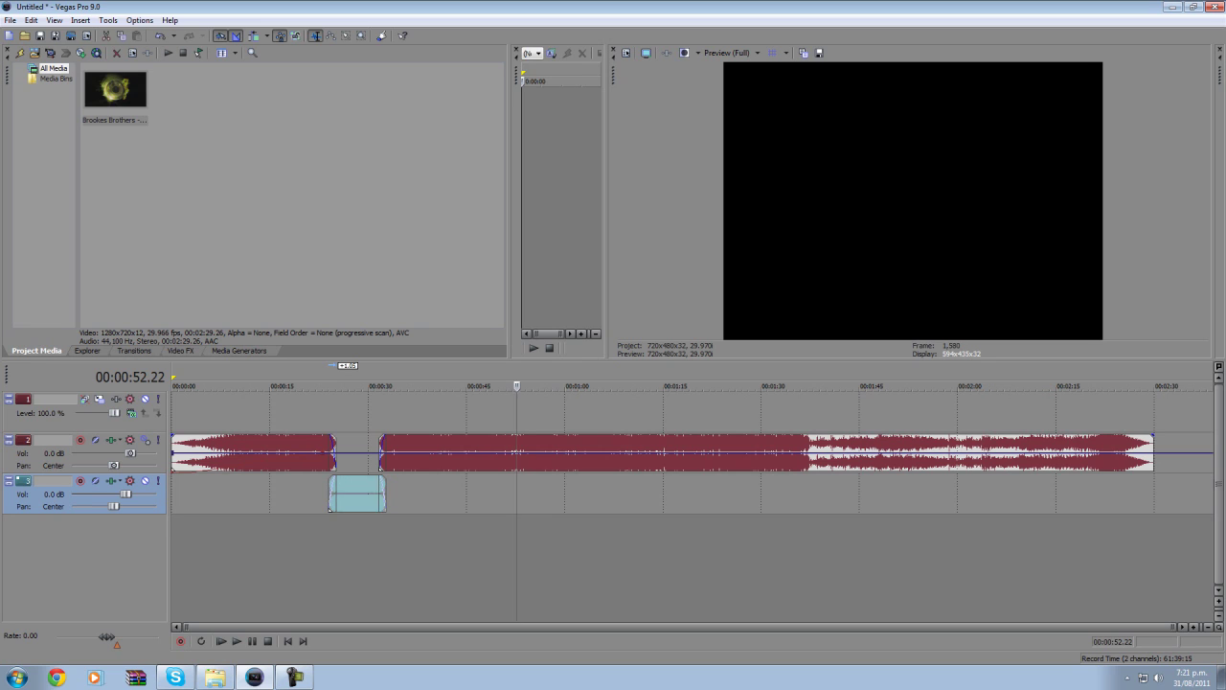
- Undo the fades, edge extensions, track move and splits to restore the single audio clip on track 2
key("ctrl+z")
key("ctrl+z")
key("ctrl+z")
key("ctrl+z")
key("ctrl+z")
key("ctrl+z")
key("ctrl+z")
key("ctrl+z")
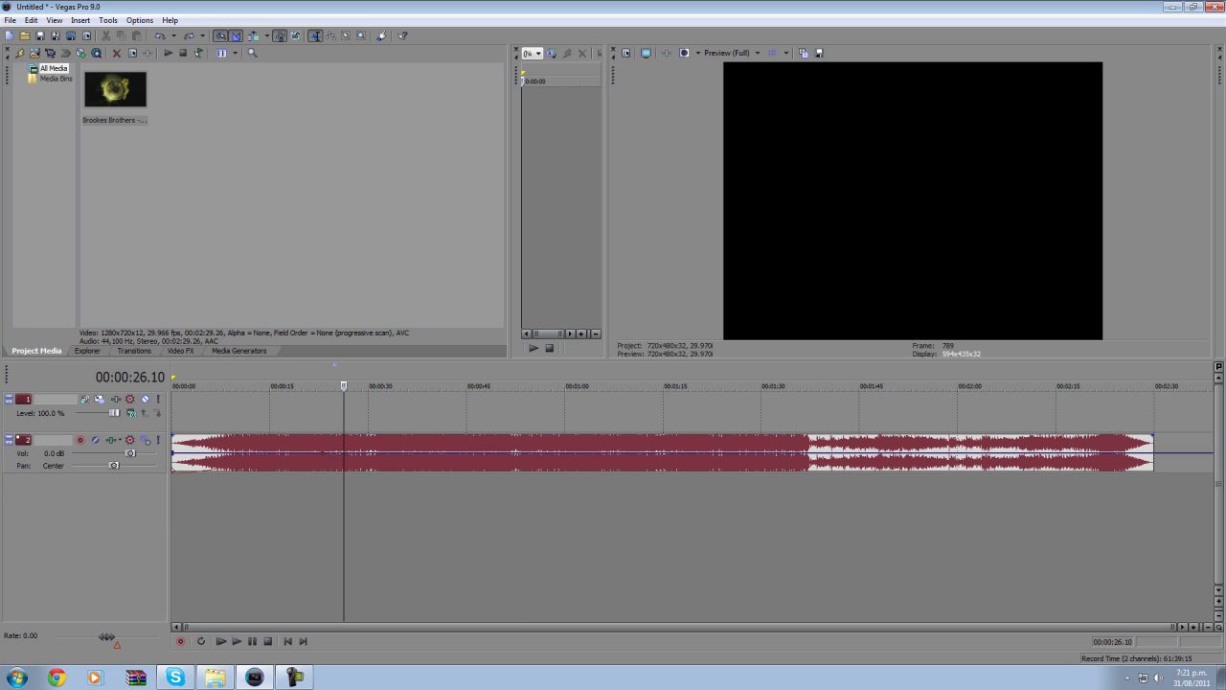
- Hide the automation controls on track 2 and play the audio from 00:00:08.05
left_click_drag(113, 464, 111, 465)
left_click(130, 439)
left_click(182, 455)
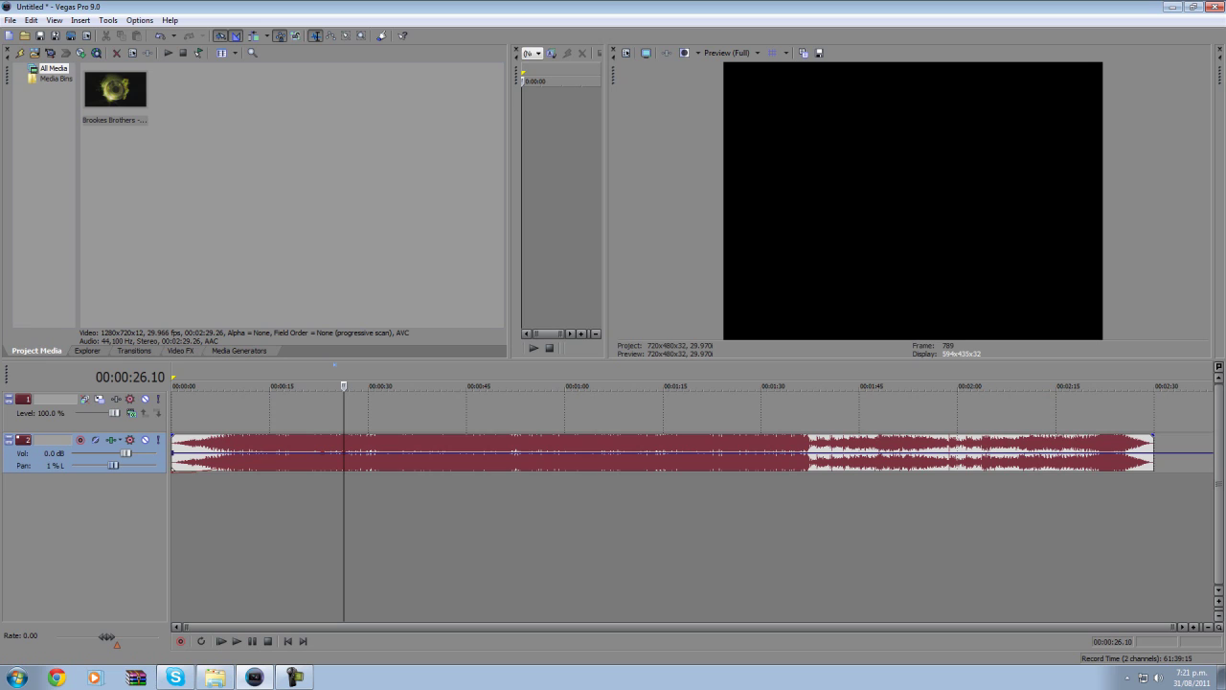
left_click(225, 385)
key("space")
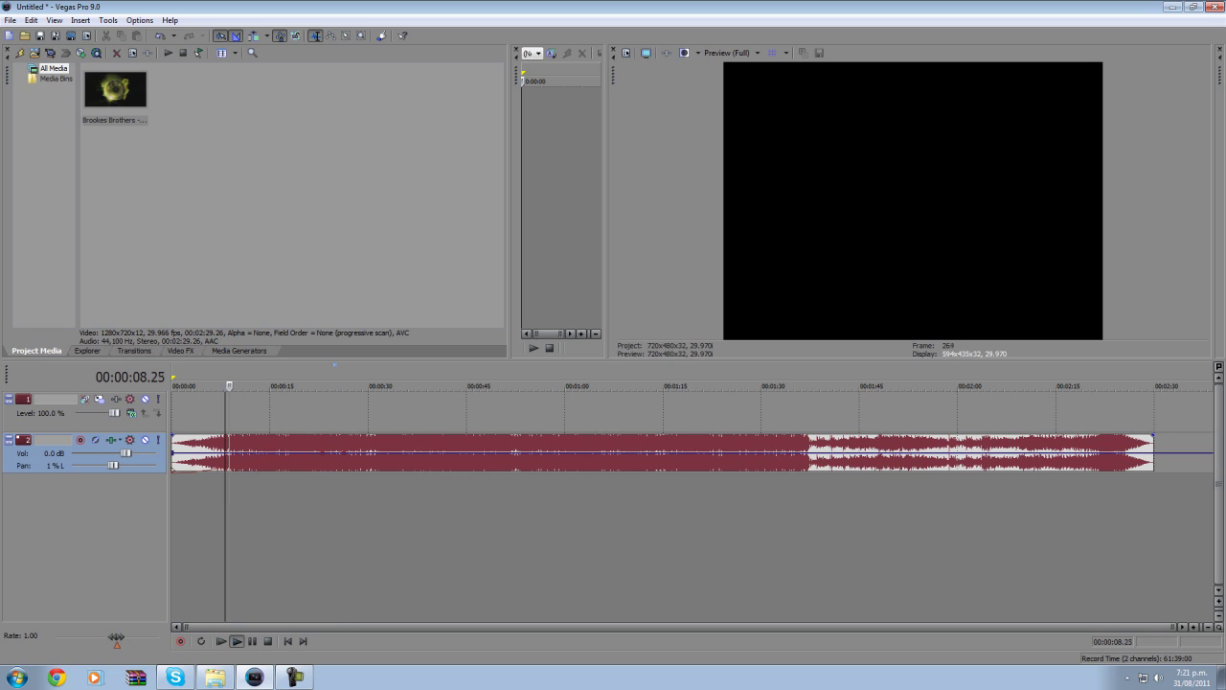
key("space")
- With track 2's automation controls shown, shape a volume rise ending at about 00:00:11 and set its curve to Slow Fade
left_click(130, 439)
left_click(182, 455)
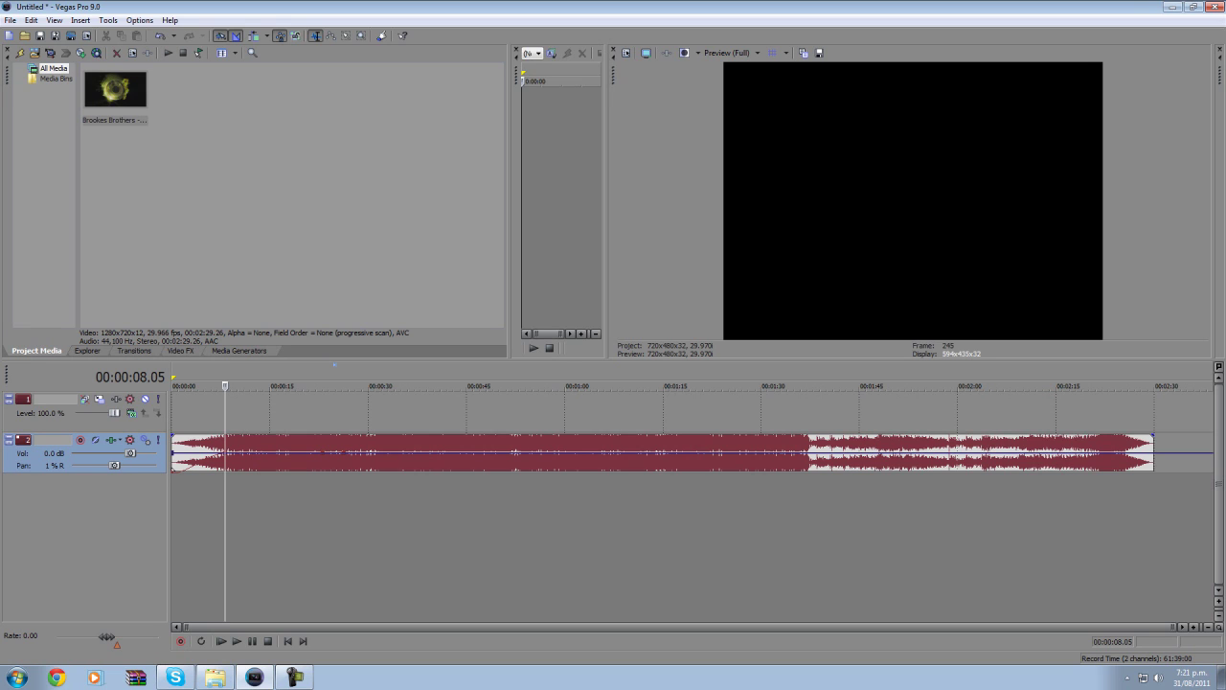
mouse_move(131, 453)
left_mouse_down()
mouse_move(153, 453)
mouse_move(121, 453)
left_mouse_up()
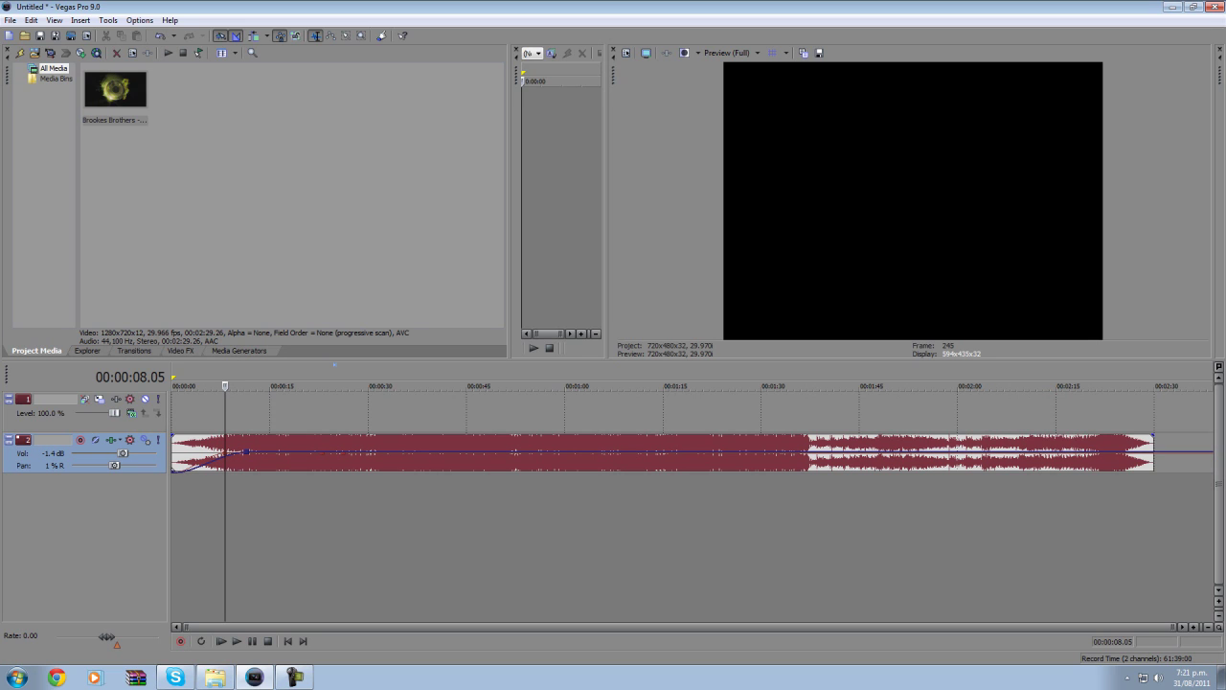
right_click(175, 469)
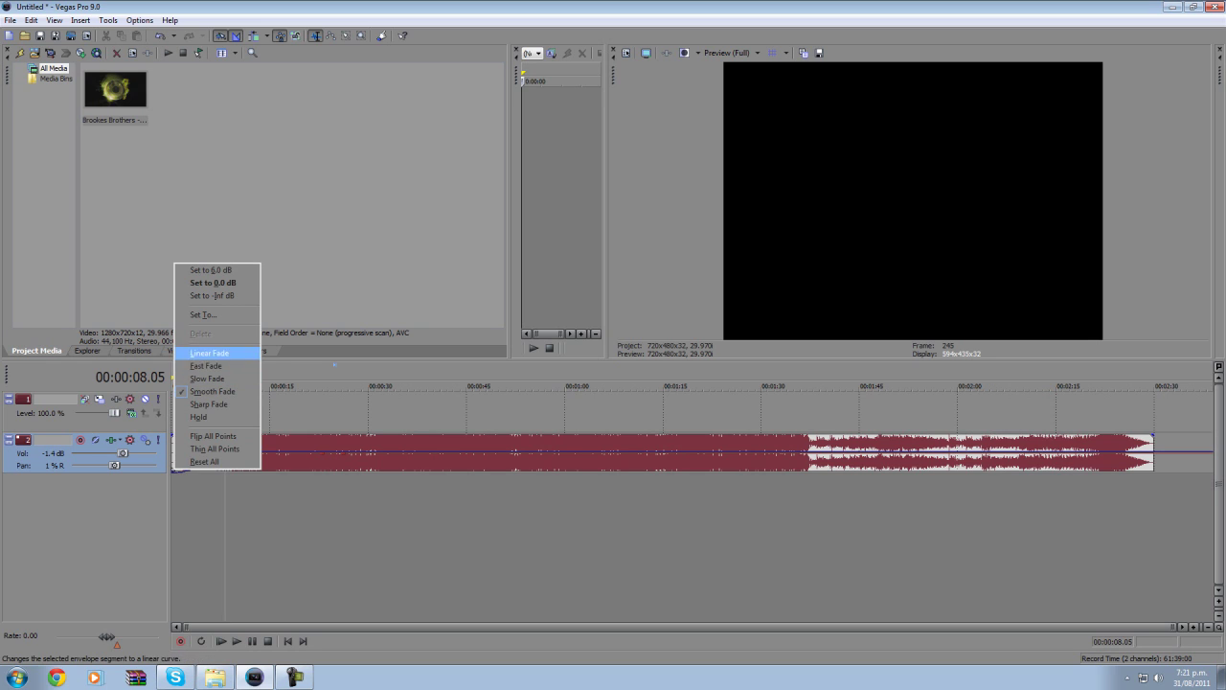
left_click(207, 379)
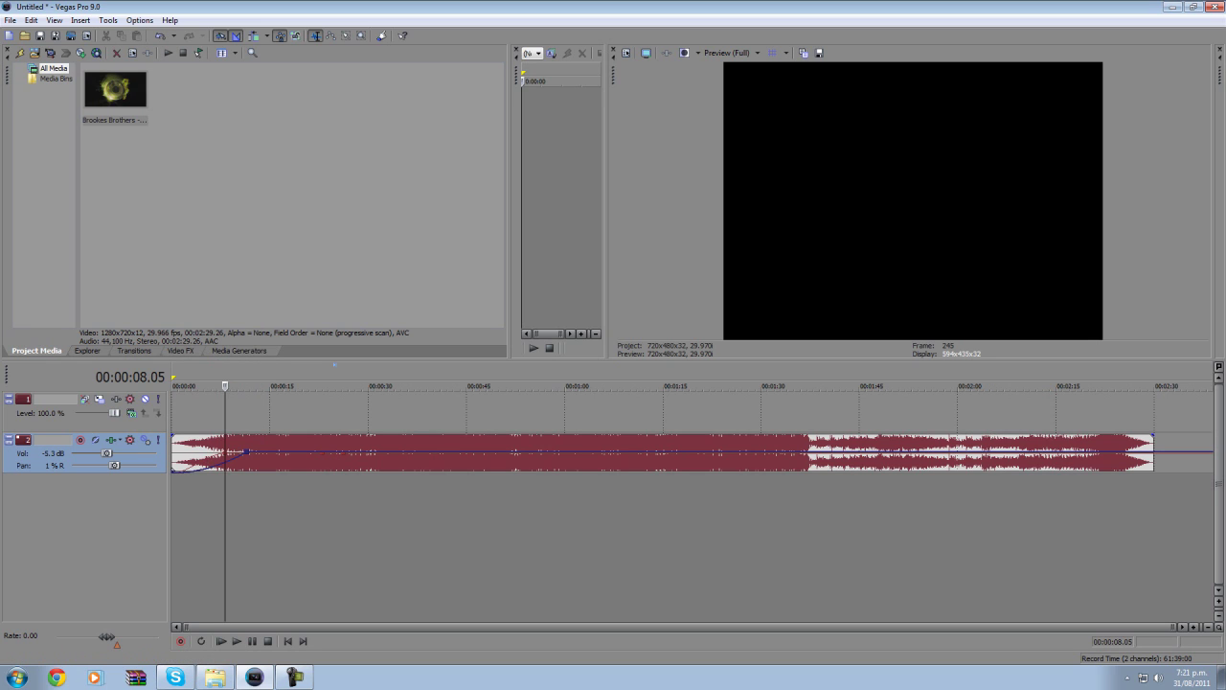
- Play the volume fade-in from near the track's start, pause, and place the cursor at 00:00:17.20
left_click(189, 412)
left_click(180, 412)
key("space")
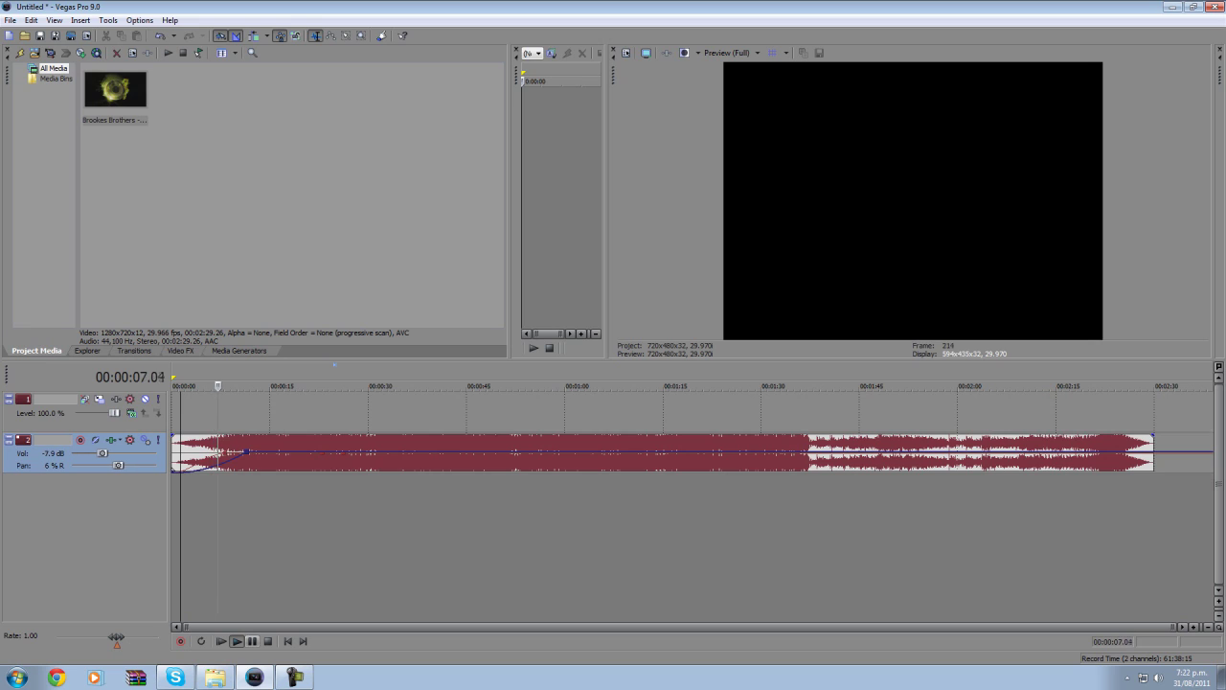
key("Return")
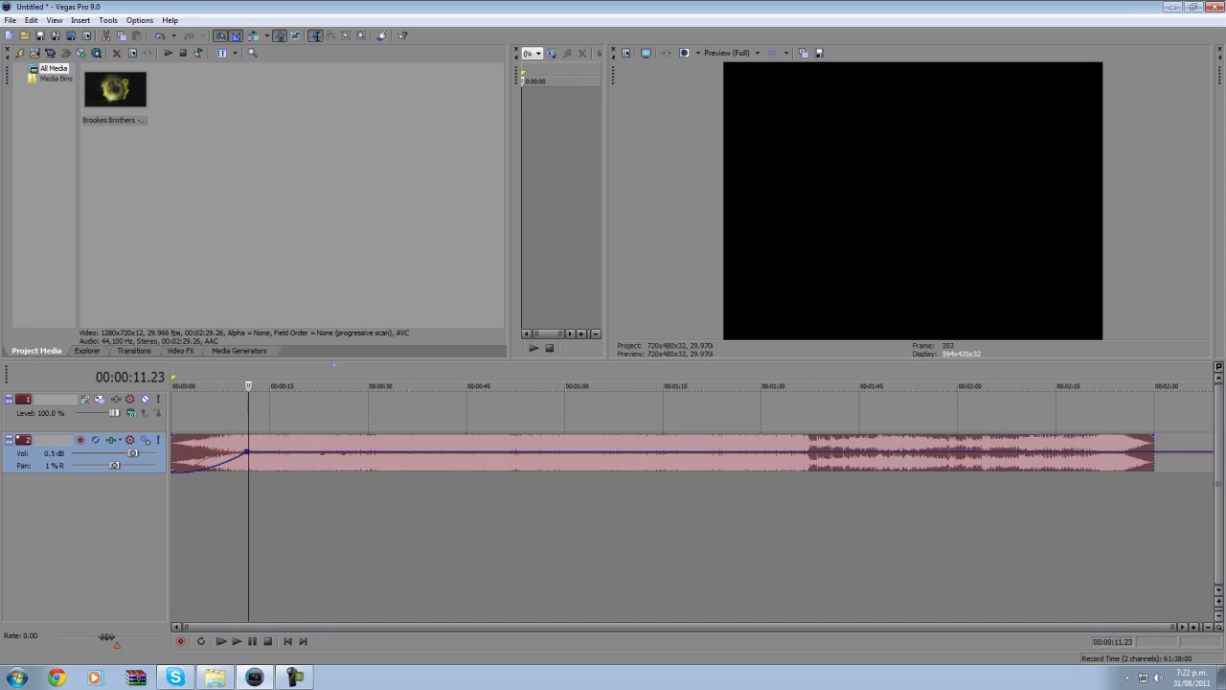
left_click(261, 527)
left_click(324, 526)
left_click(287, 527)
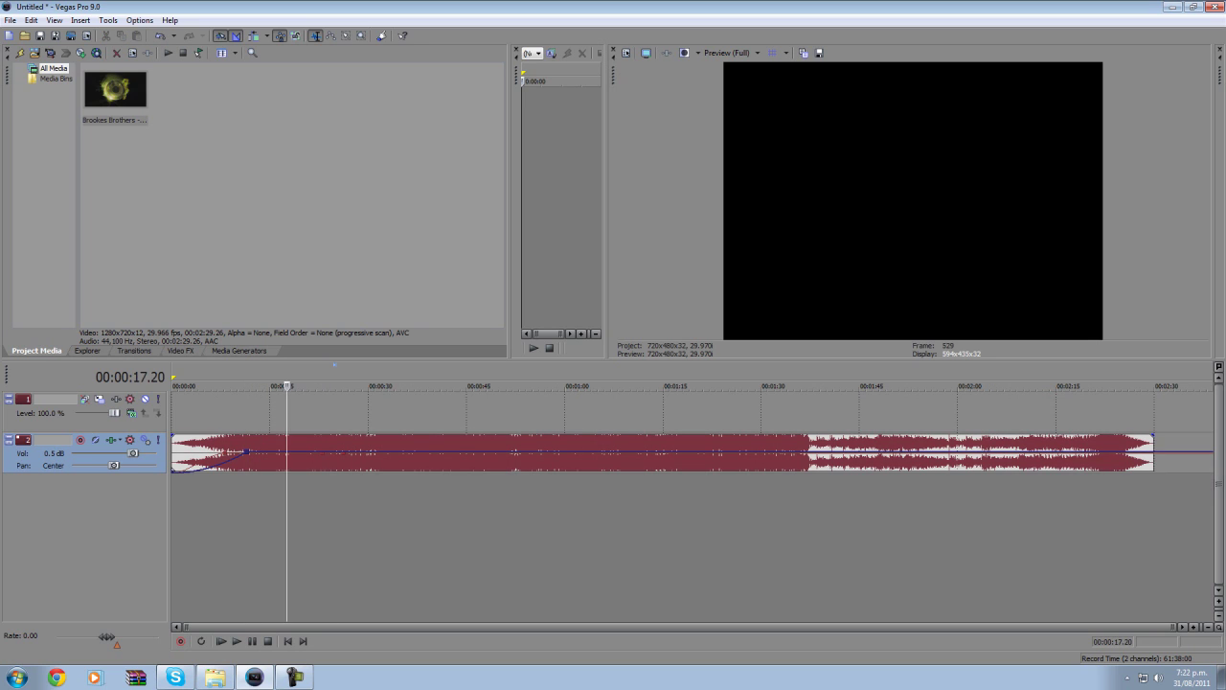
- Add two timeline markers on the music track, at 00:00:20.16 and 00:00:20.22
left_click(333, 526)
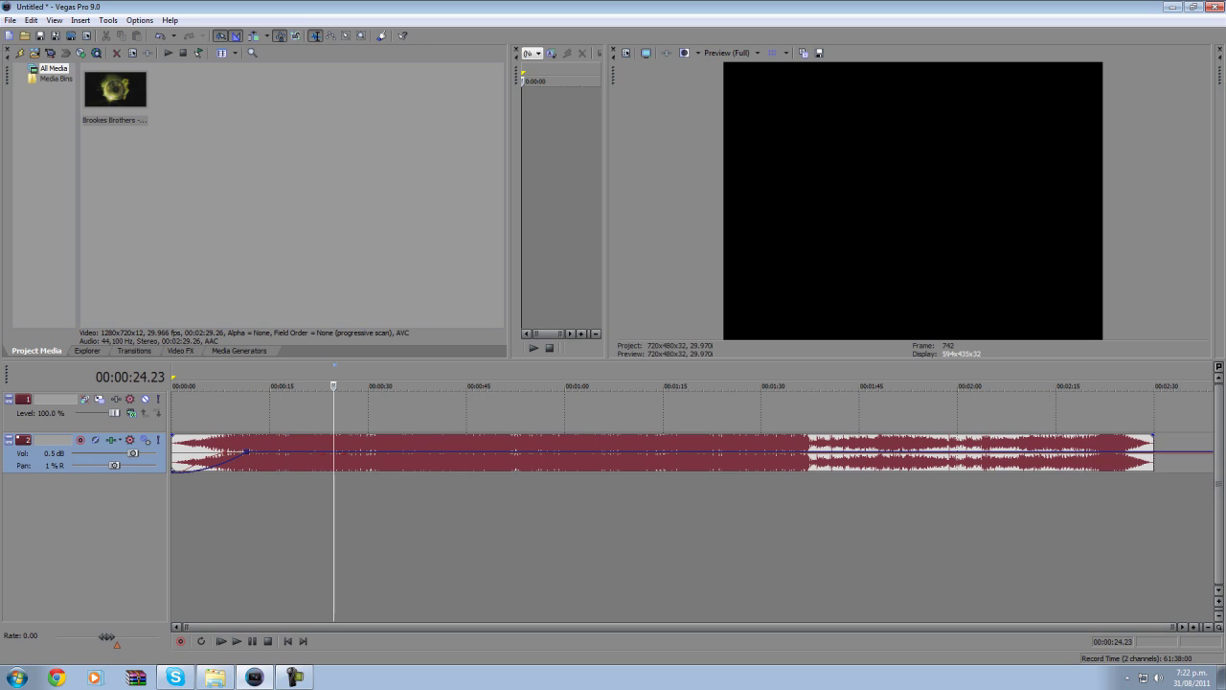
left_click(292, 527)
left_click(252, 498)
left_click(422, 498)
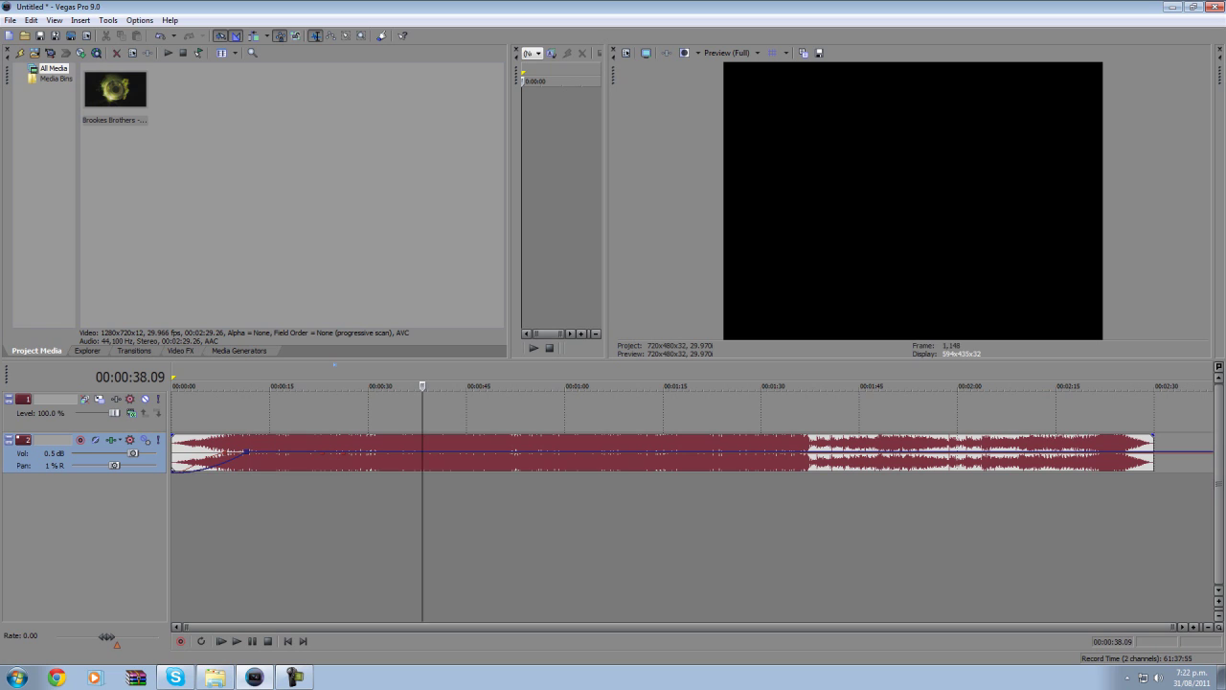
left_click(362, 498)
left_click_drag(362, 386, 307, 386)
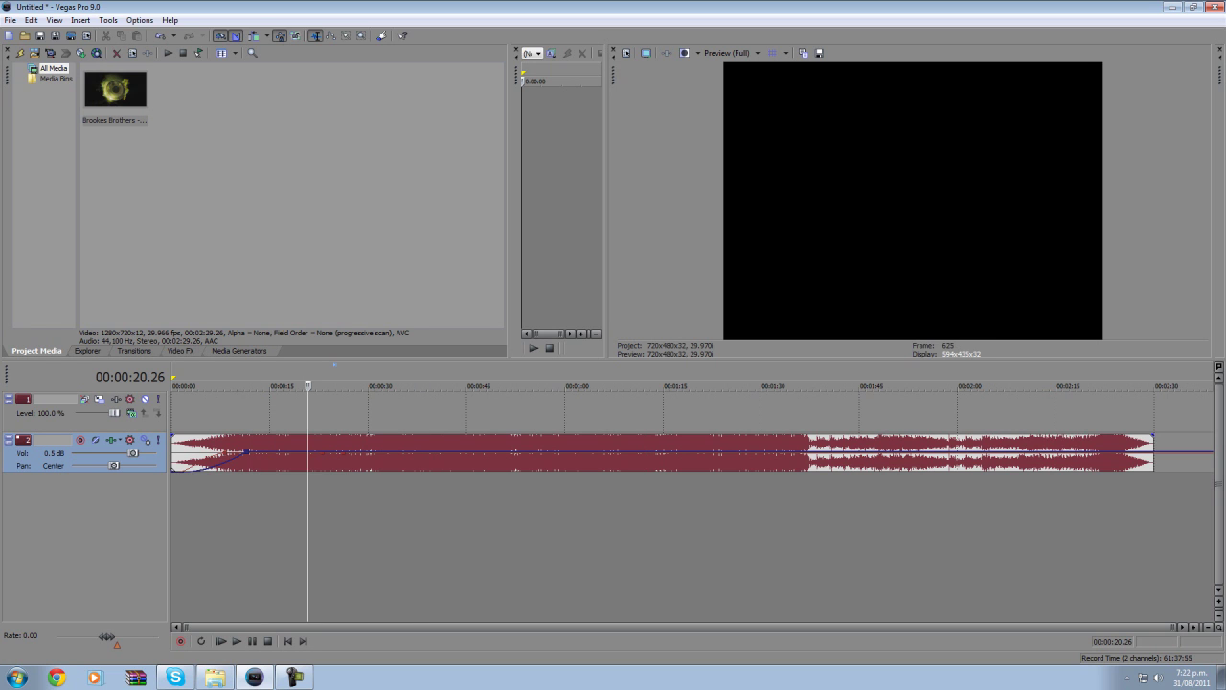
scroll(692, 498, "up", 10)
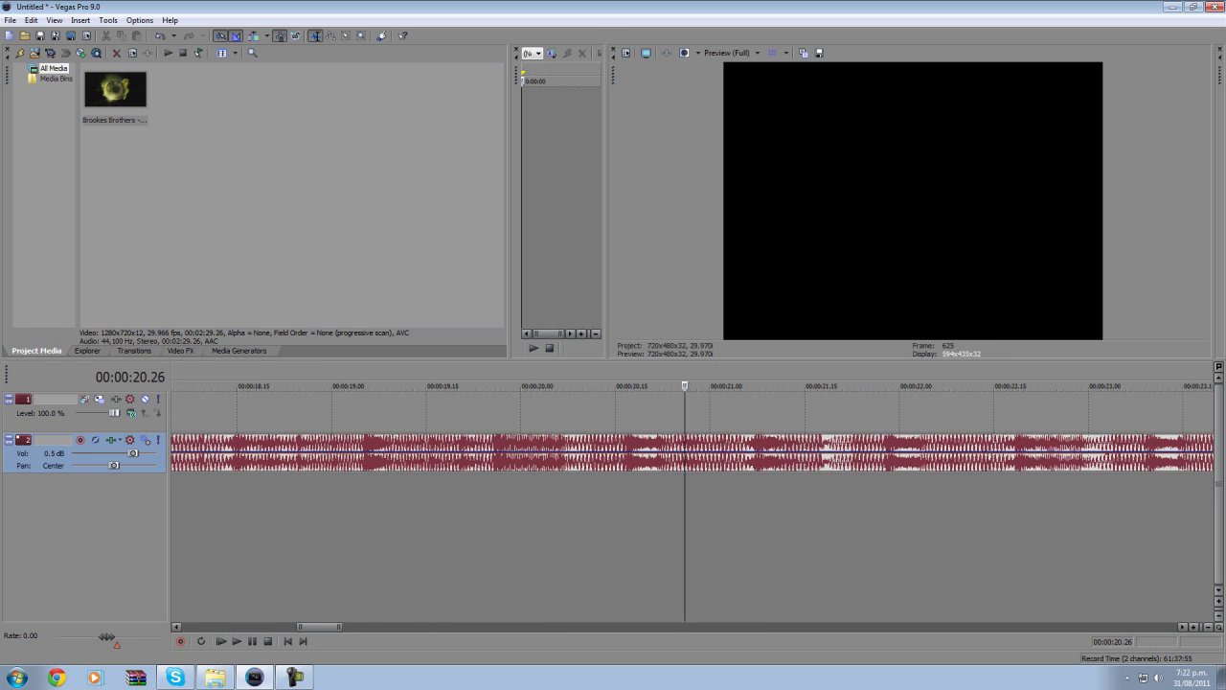
left_click_drag(685, 386, 446, 386)
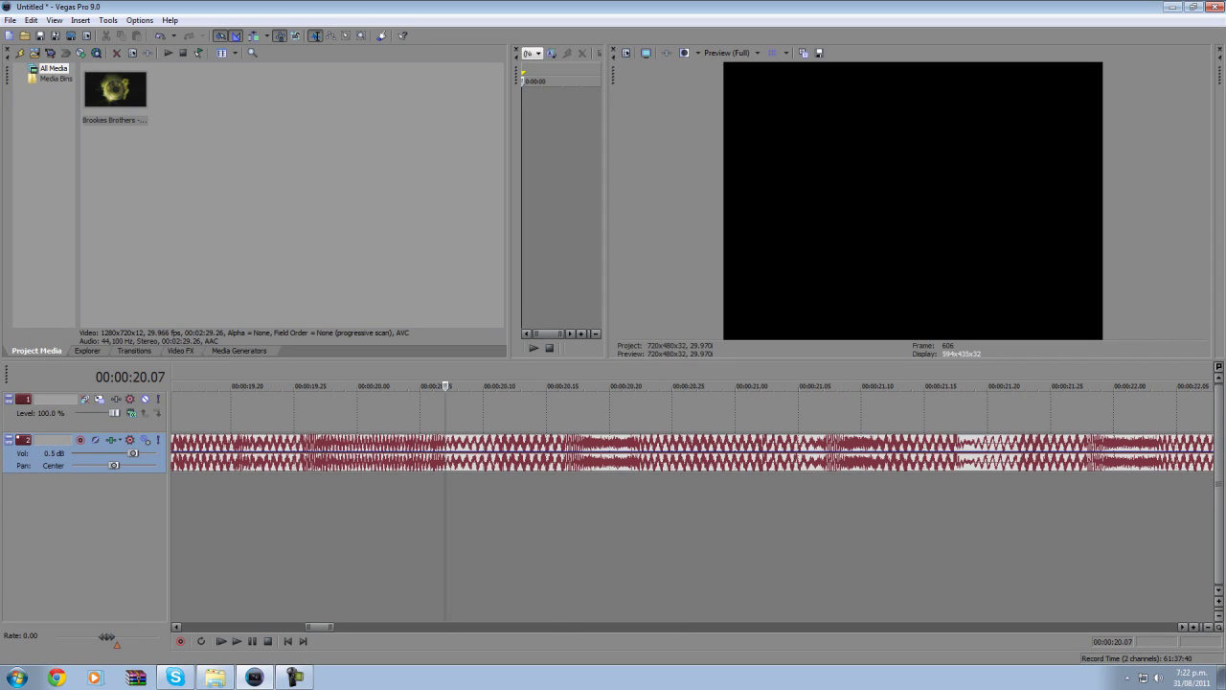
left_click(559, 386)
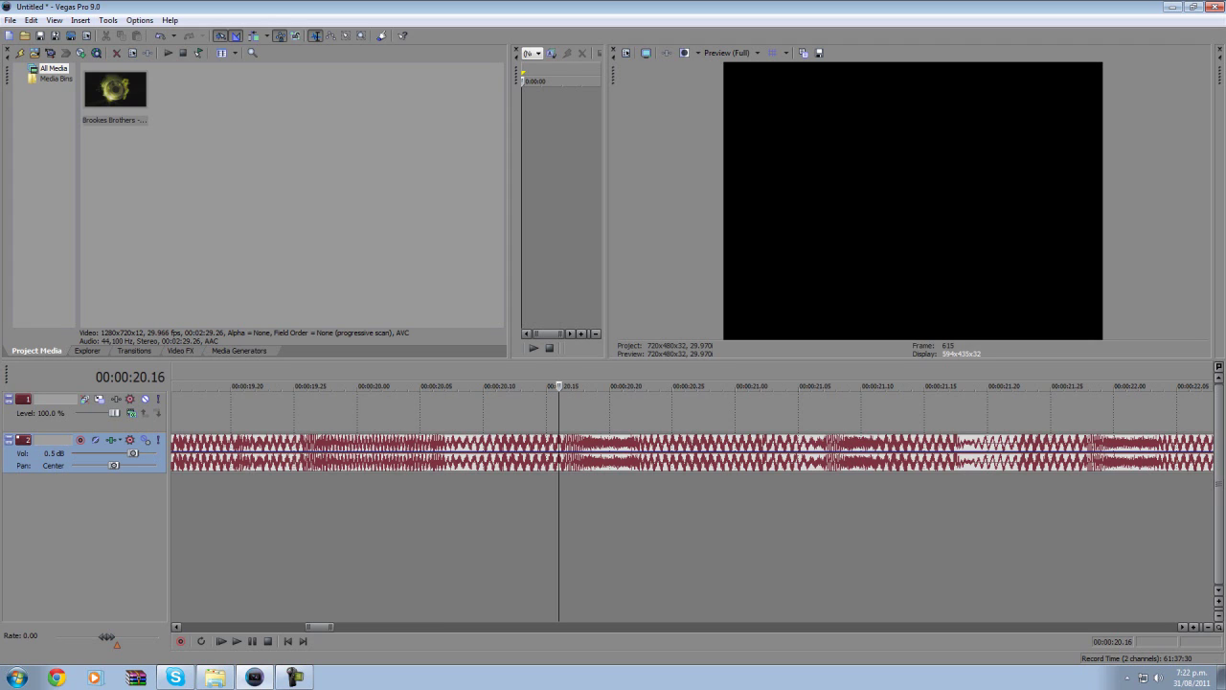
key("space")
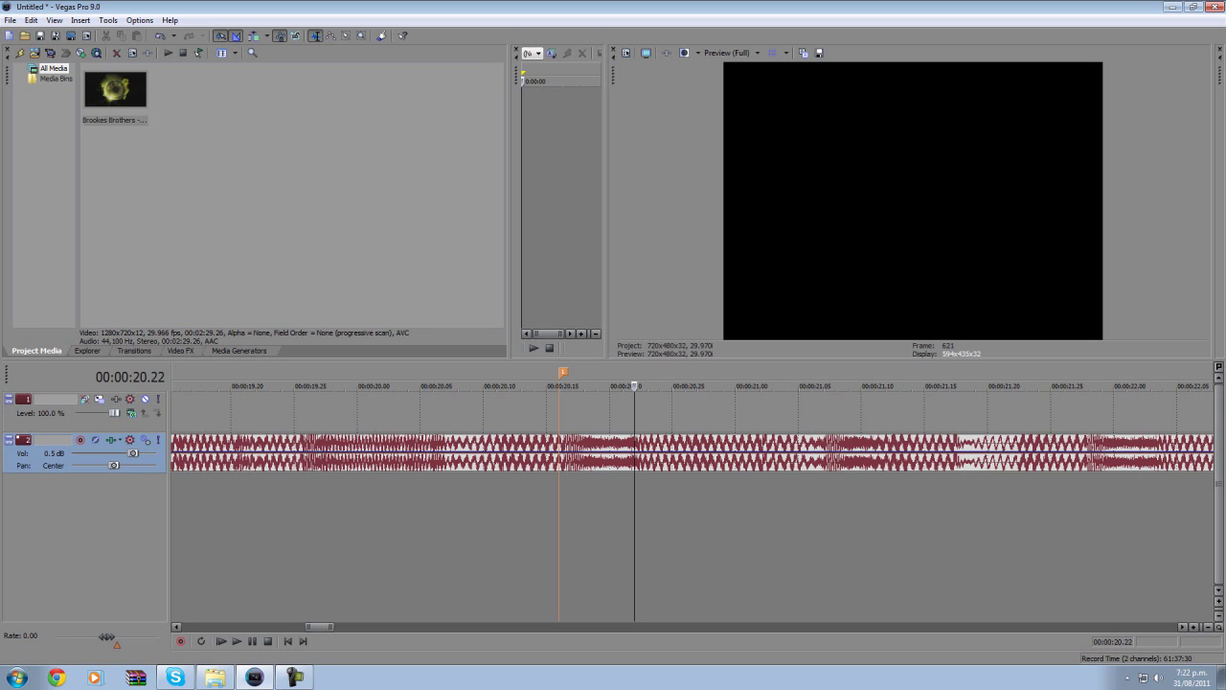
key("m")
- Add a volume point on track 2 at 00:00:20.15, just before the first marker, and lower it to about -29.8 dB
left_click(546, 386)
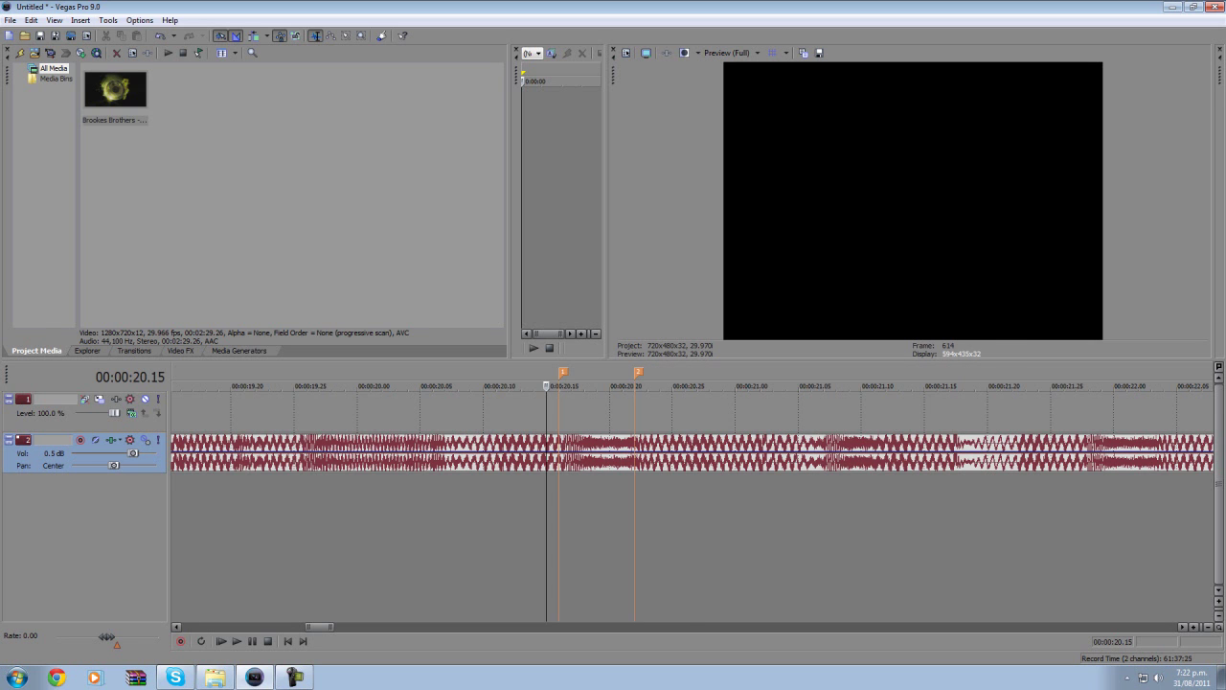
scroll(693, 450, "down", 8)
scroll(692, 450, "up", 4)
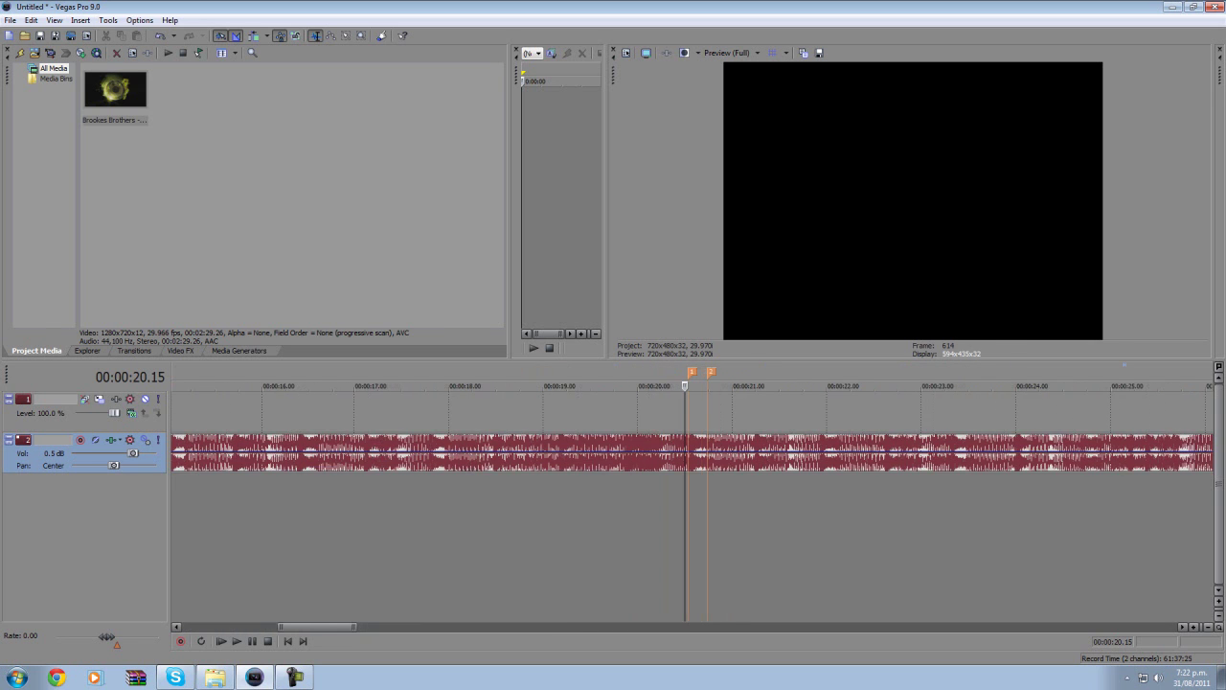
key("Down")
key("Down")
key("Down")
key("Down")
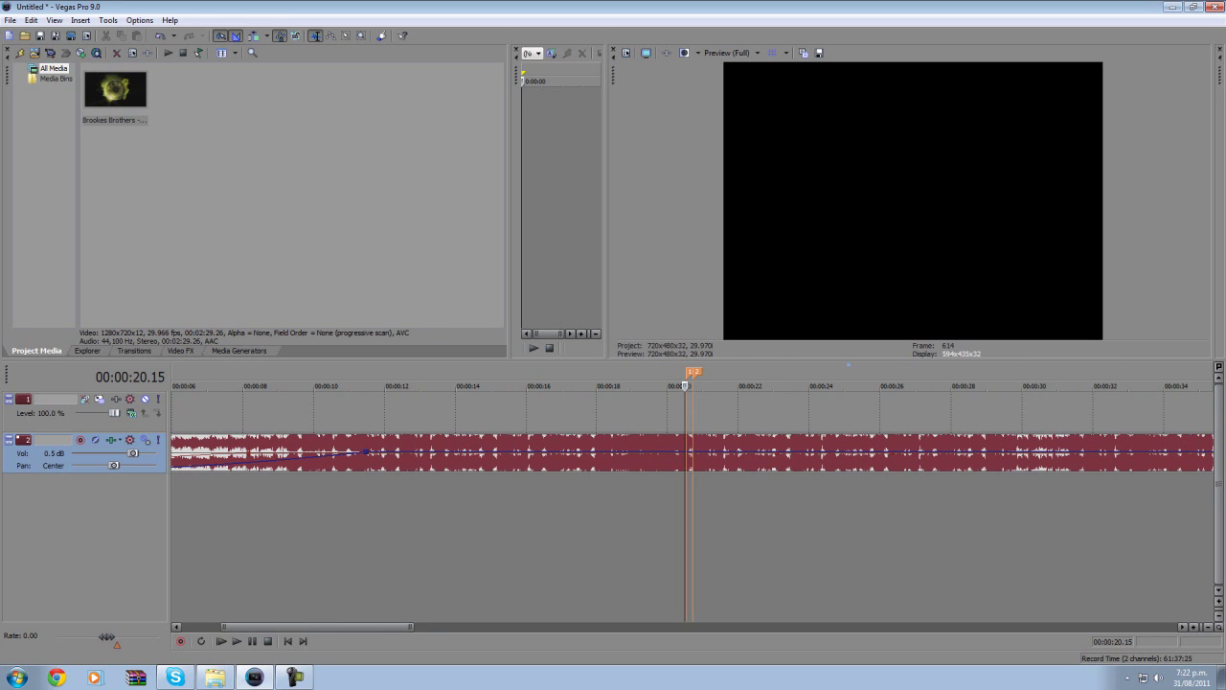
left_click_drag(684, 451, 684, 471)
- Add a volume point on track 2 at the second marker and raise it to 0.5 dB
key("2")
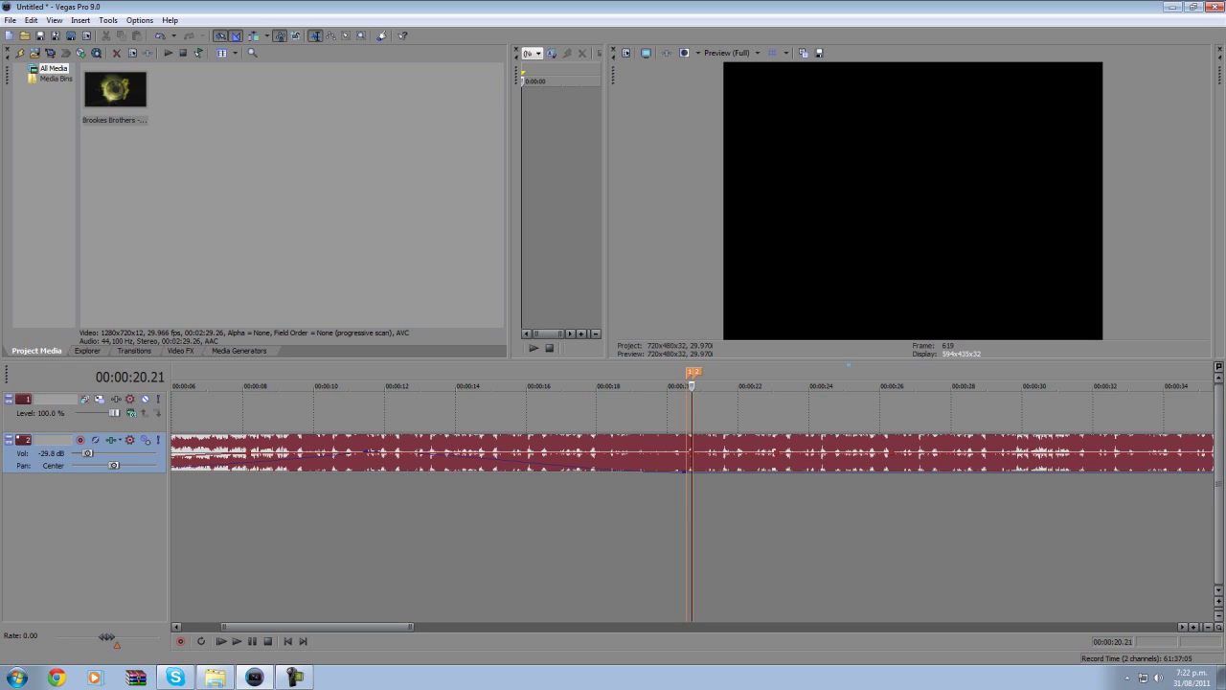
double_click(693, 472)
left_click_drag(694, 472, 694, 451)
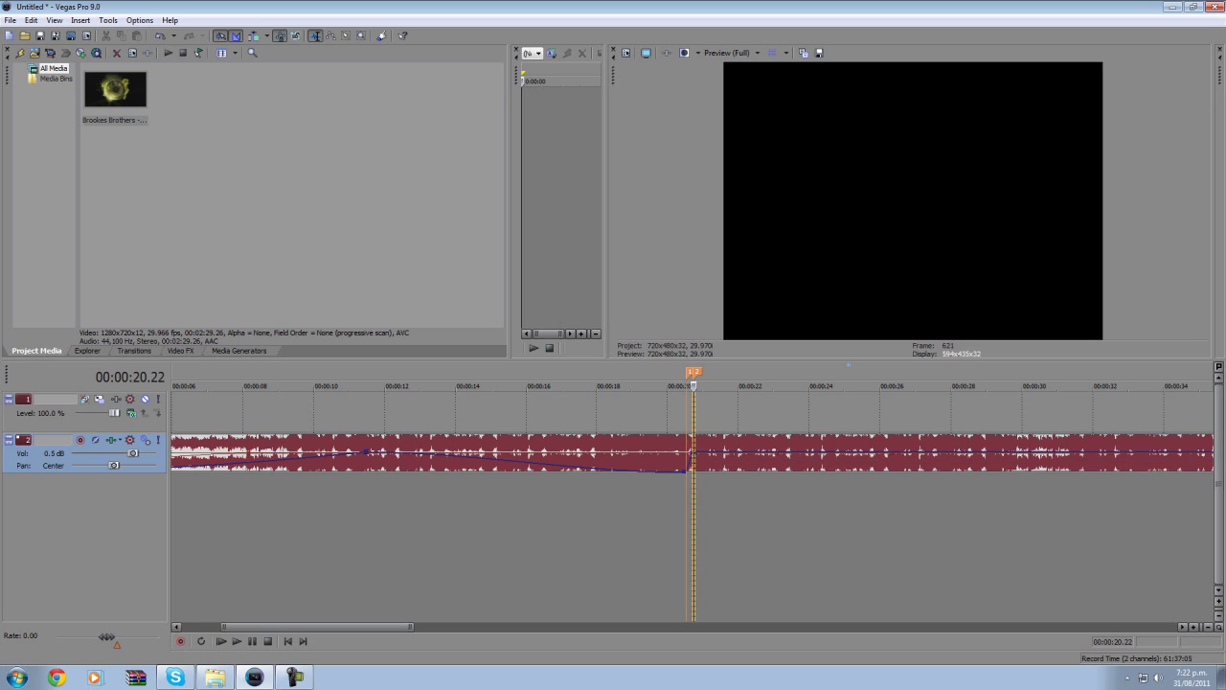
- Step the cursor back to 00:00:20.11 and play the volume change across the two markers
key("Left")
key("Left")
key("Left")
key("Left")
key("Left")
key("Left")
key("Left")
key("Left")
key("Left")
key("Left")
key("Left")
key("space")
key("space")
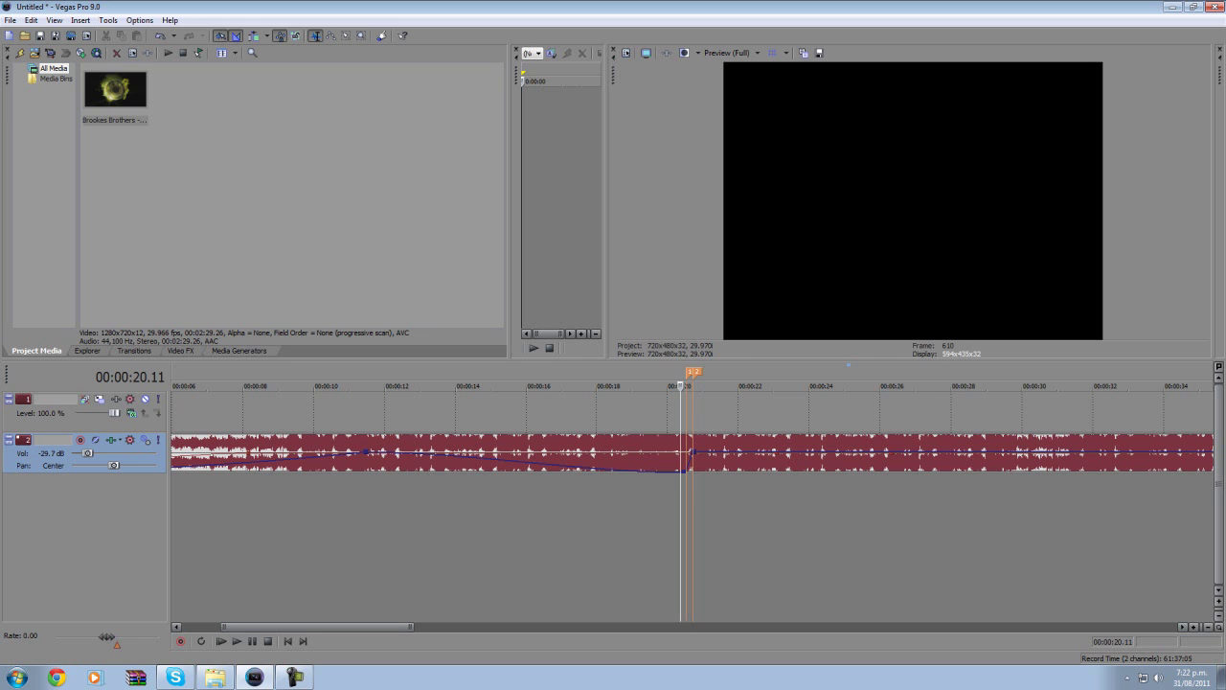
- Move the volume point that ends track 2's fade-in earlier, to about 00:00:06
scroll(692, 503, "up", 4)
scroll(693, 503, "down", 8)
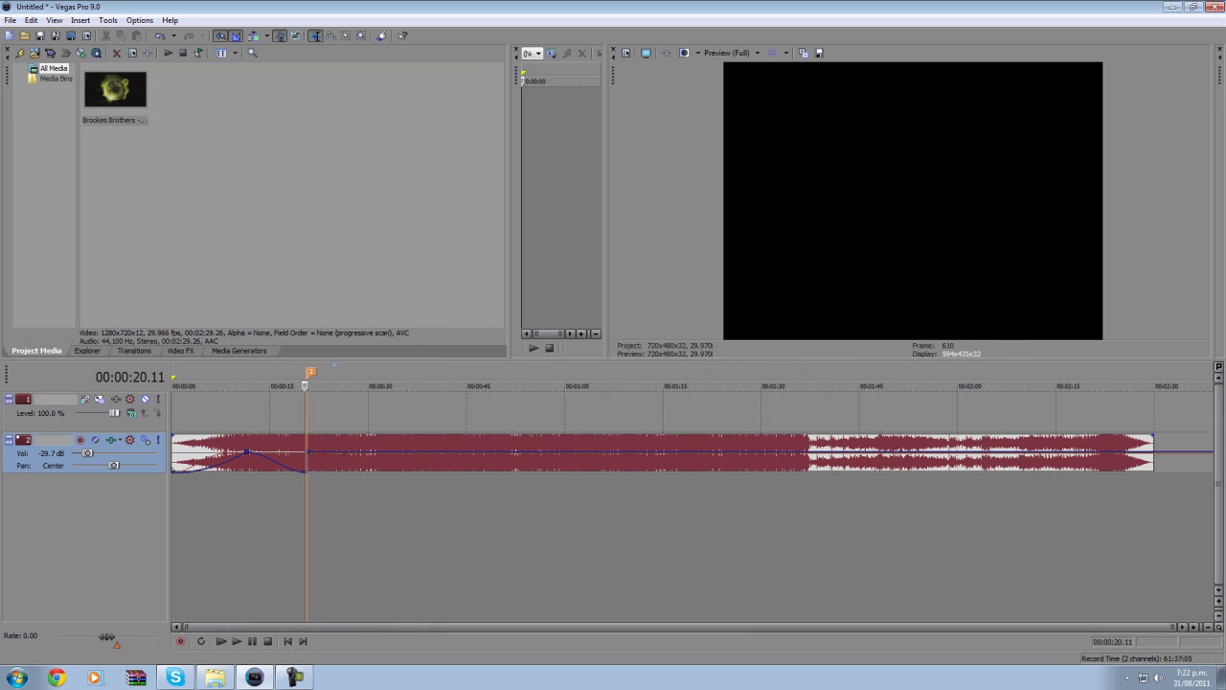
left_click_drag(248, 435, 224, 453)
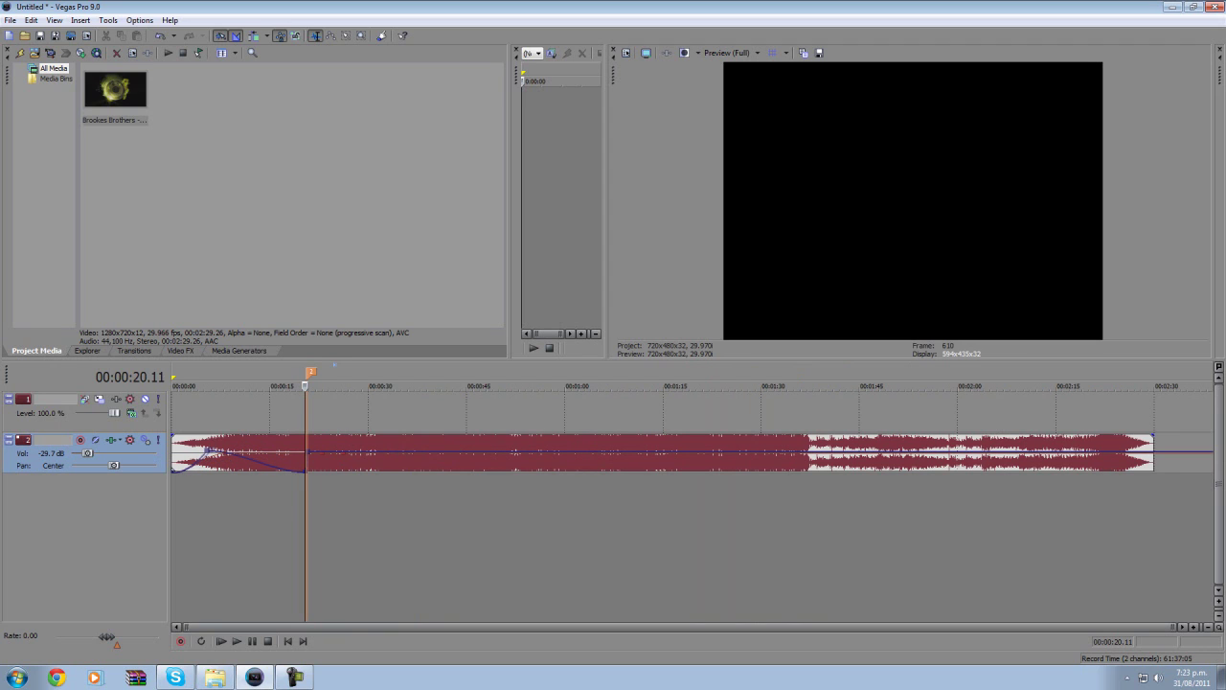